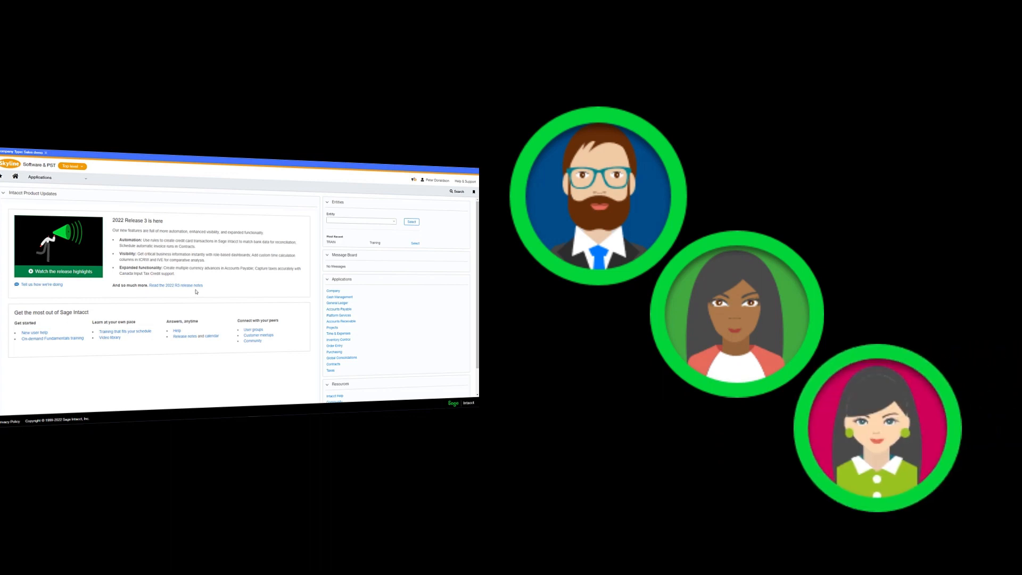
{"action": "left_click", "coordinate": [82, 167]}
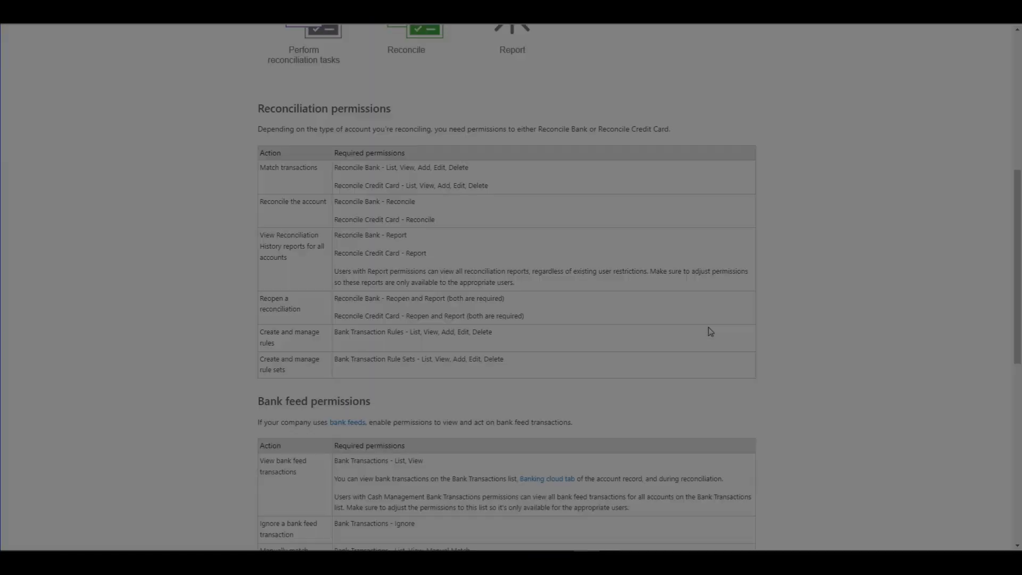
{"action": "scroll", "coordinate": [709, 331], "scroll_direction": "down", "scroll_amount": 1}
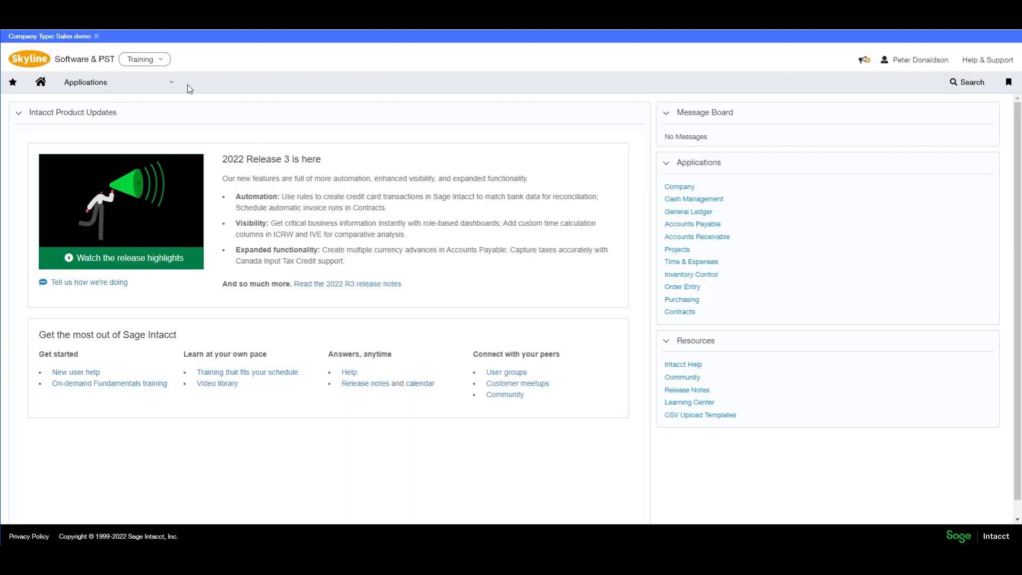
Step: Open the Cash Management bank reconciliation for Current Account--Halifax (GBP) and continue to its transactions
{"action": "left_click", "coordinate": [171, 82]}
{"action": "mouse_move", "coordinate": [170, 160]}
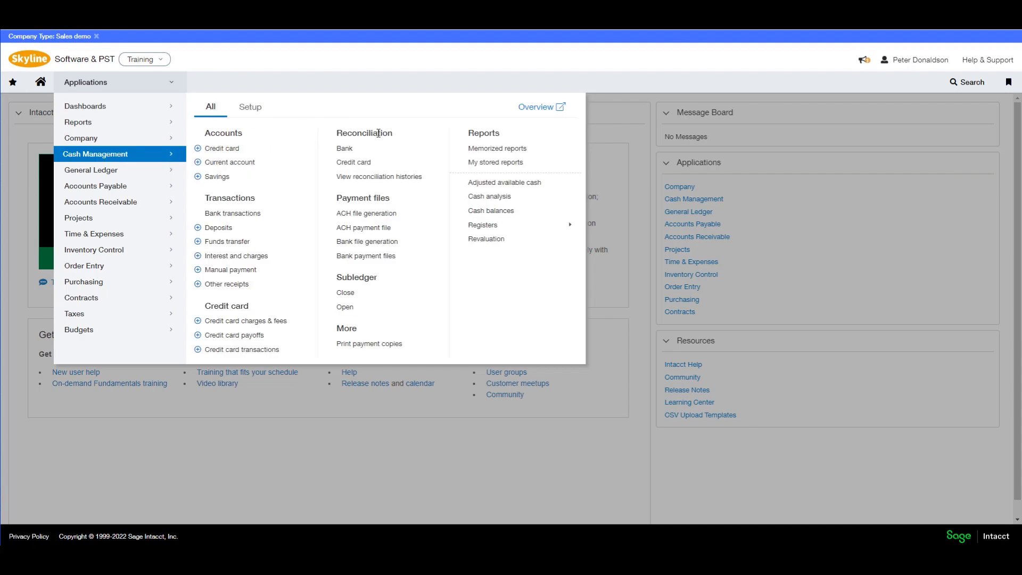
{"action": "left_click", "coordinate": [344, 148]}
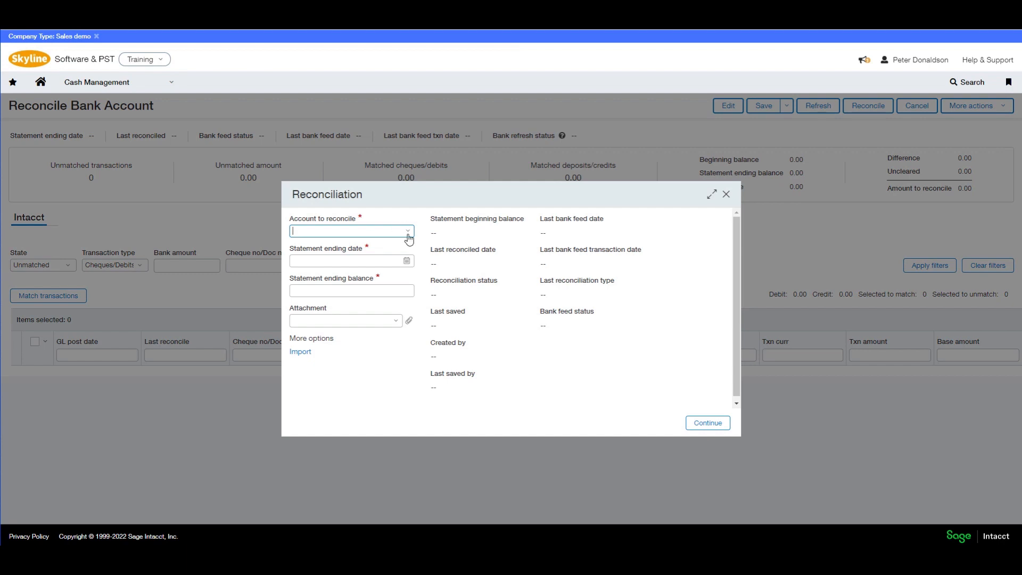
{"action": "left_click", "coordinate": [408, 234]}
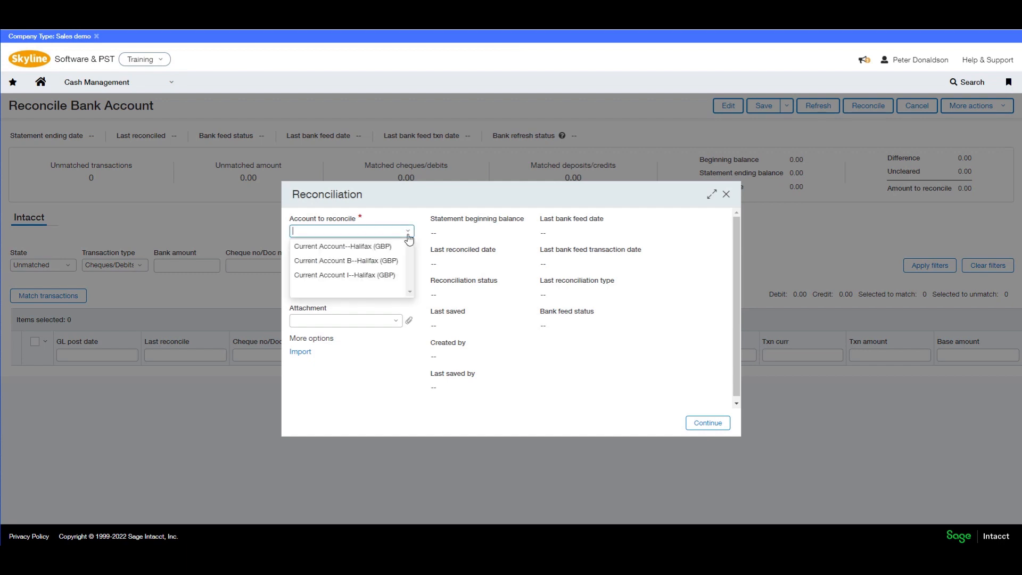
{"action": "left_click", "coordinate": [381, 245]}
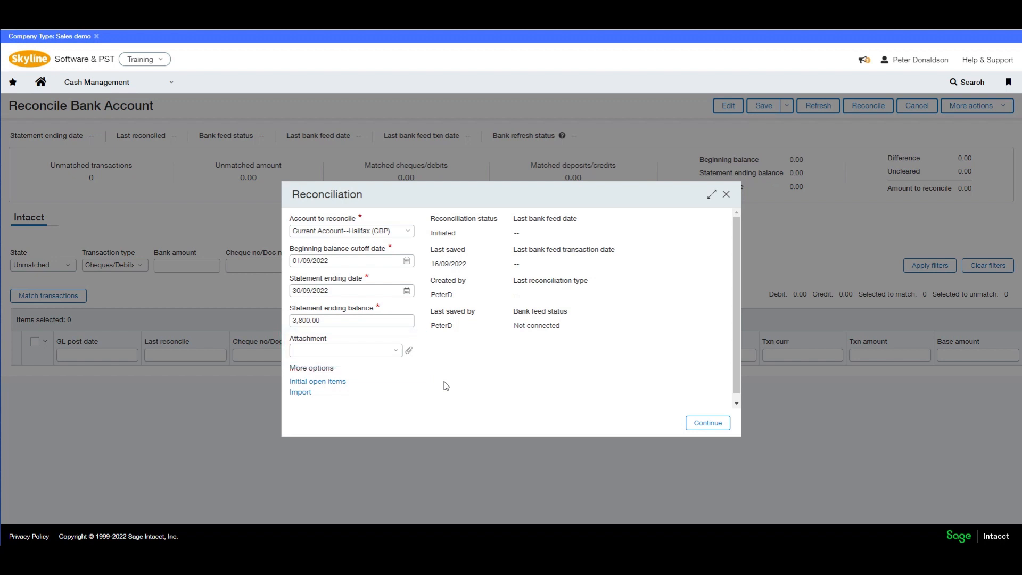
{"action": "left_click", "coordinate": [708, 424]}
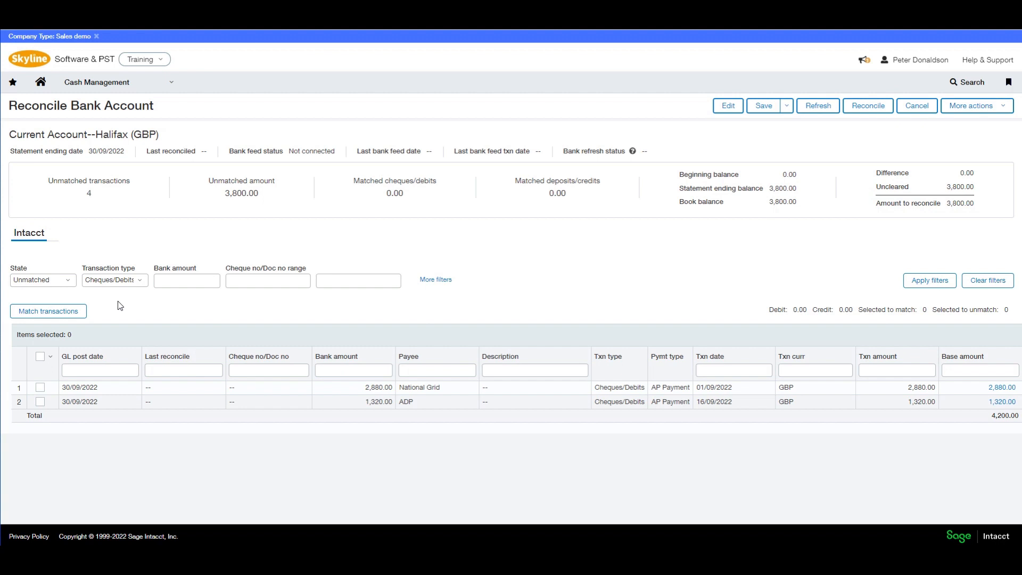
Step: Filter the reconciliation list to show all states and all transaction types
{"action": "left_click", "coordinate": [69, 282]}
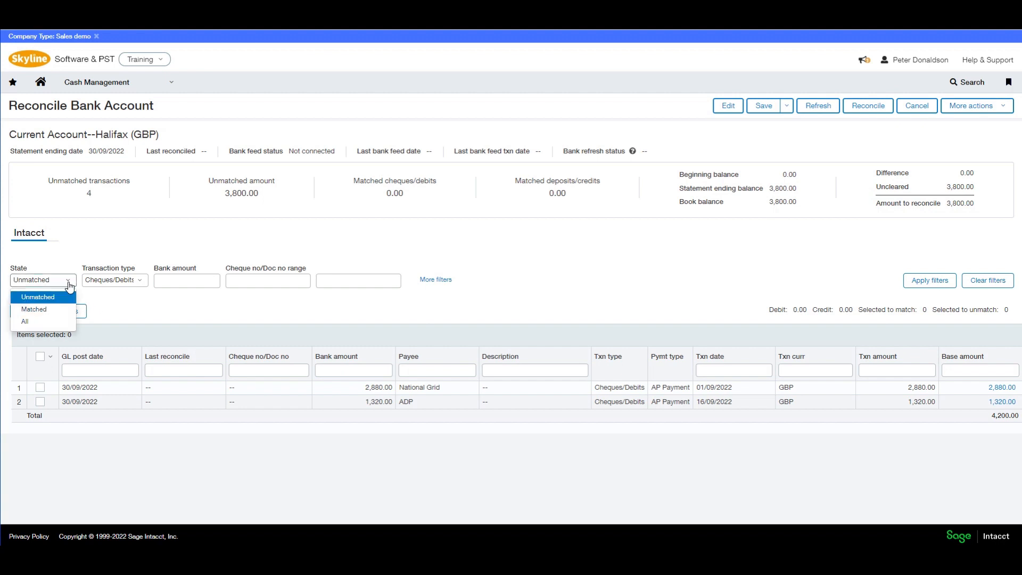
{"action": "left_click", "coordinate": [65, 321]}
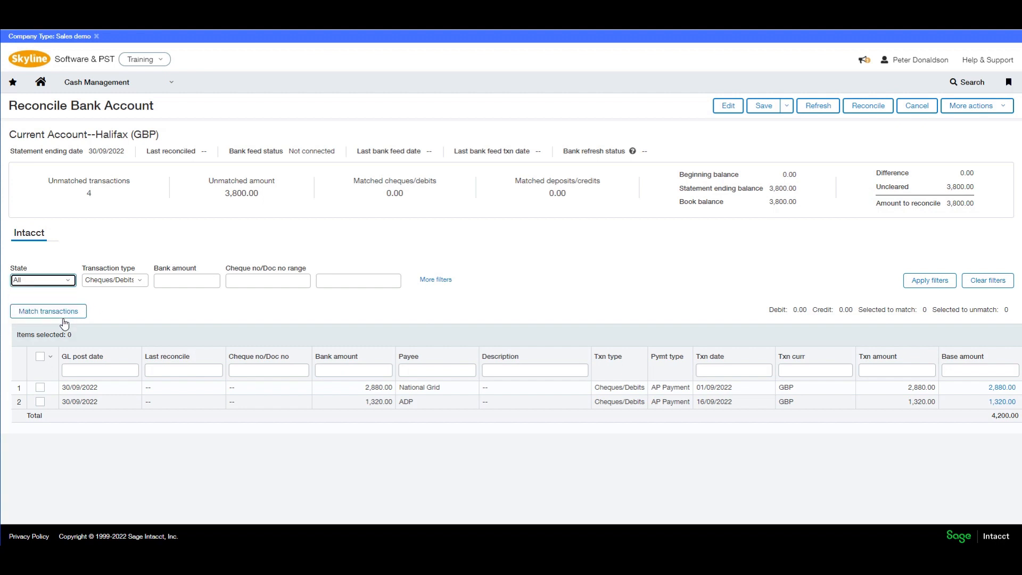
{"action": "left_click", "coordinate": [127, 280]}
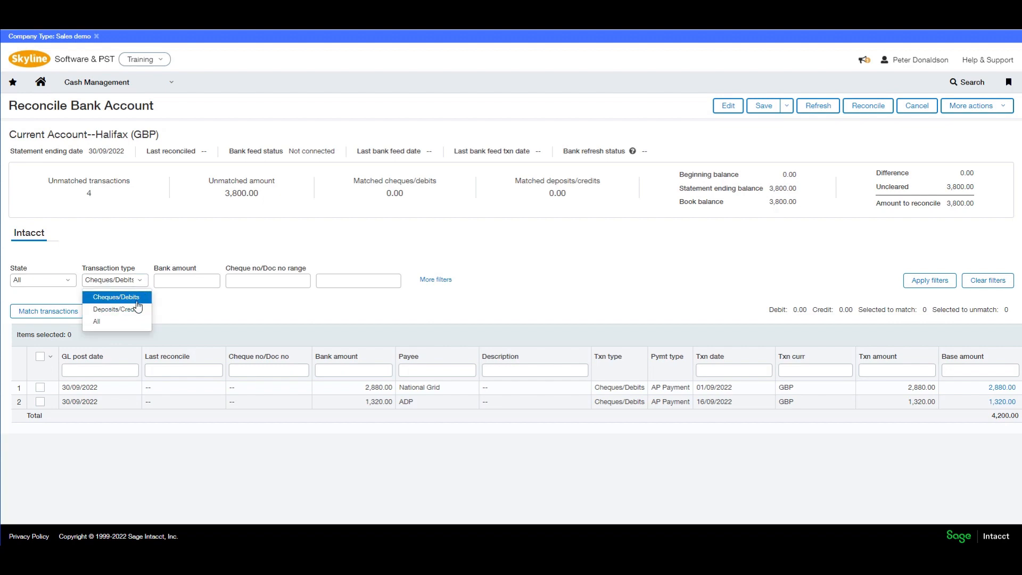
{"action": "left_click", "coordinate": [132, 322]}
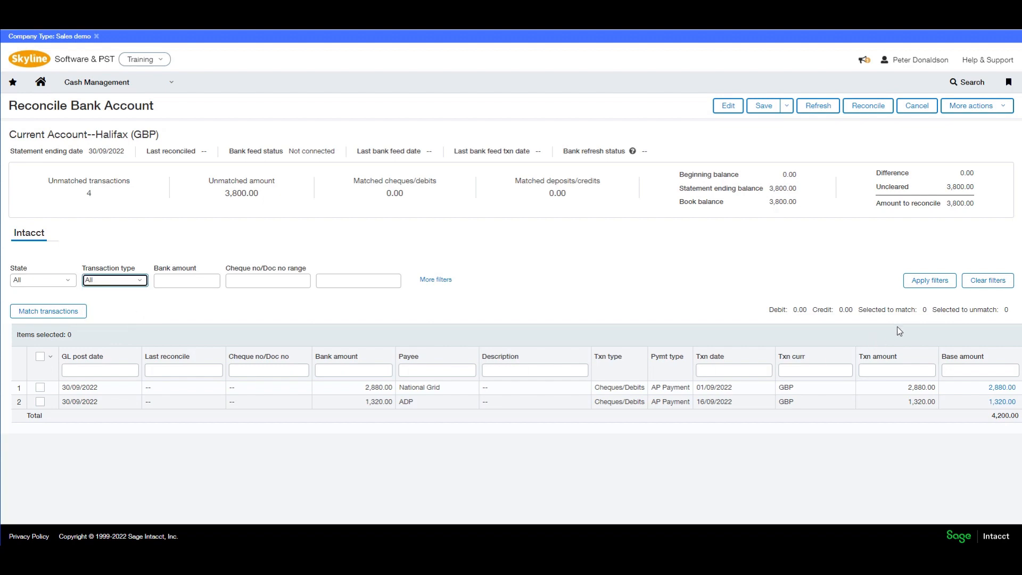
{"action": "left_click", "coordinate": [932, 291]}
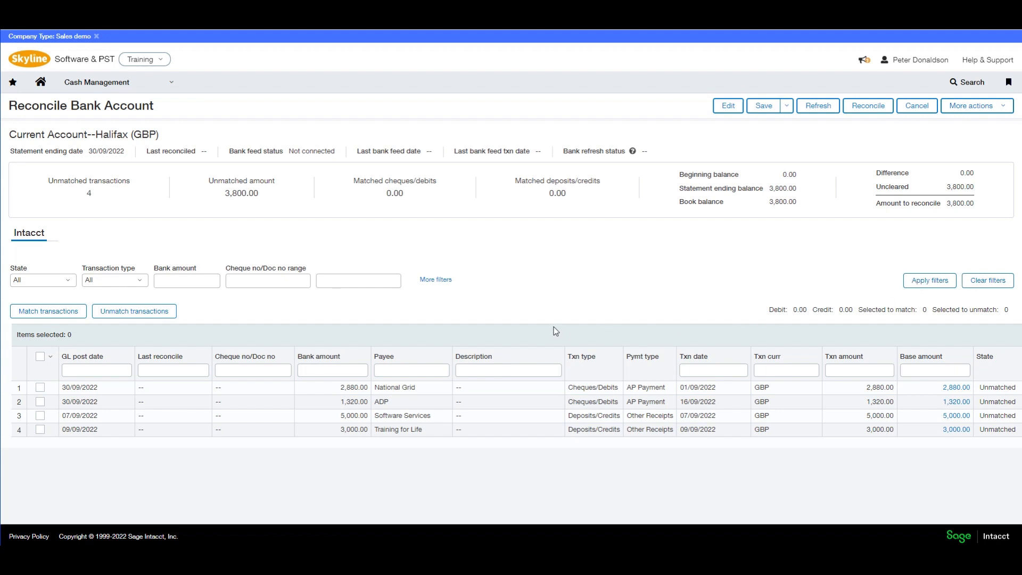
Step: Expand the additional transaction filters to review the available criteria, and collapse them again
{"action": "left_click", "coordinate": [435, 280]}
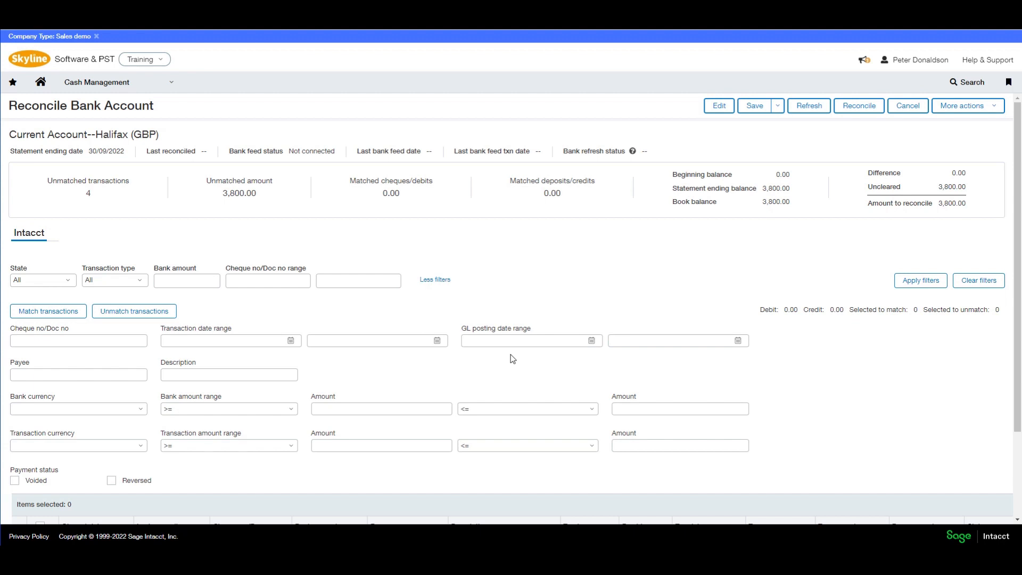
{"action": "left_click", "coordinate": [971, 287]}
{"action": "left_click", "coordinate": [437, 281]}
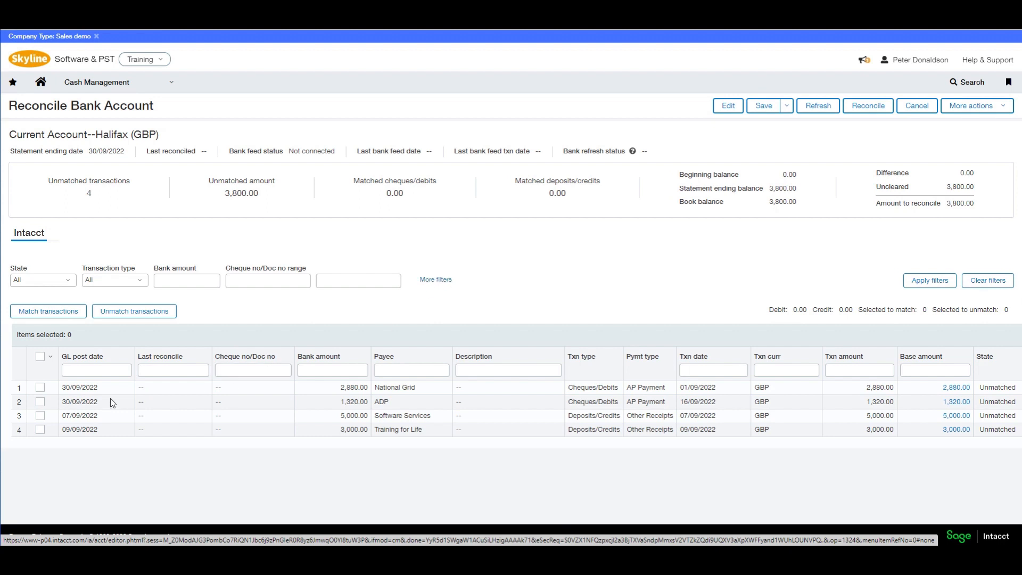
Step: Match the National Grid, ADP, Software Services and Training for Life transactions, and reconcile the account
{"action": "left_click", "coordinate": [40, 387]}
{"action": "left_click", "coordinate": [41, 401]}
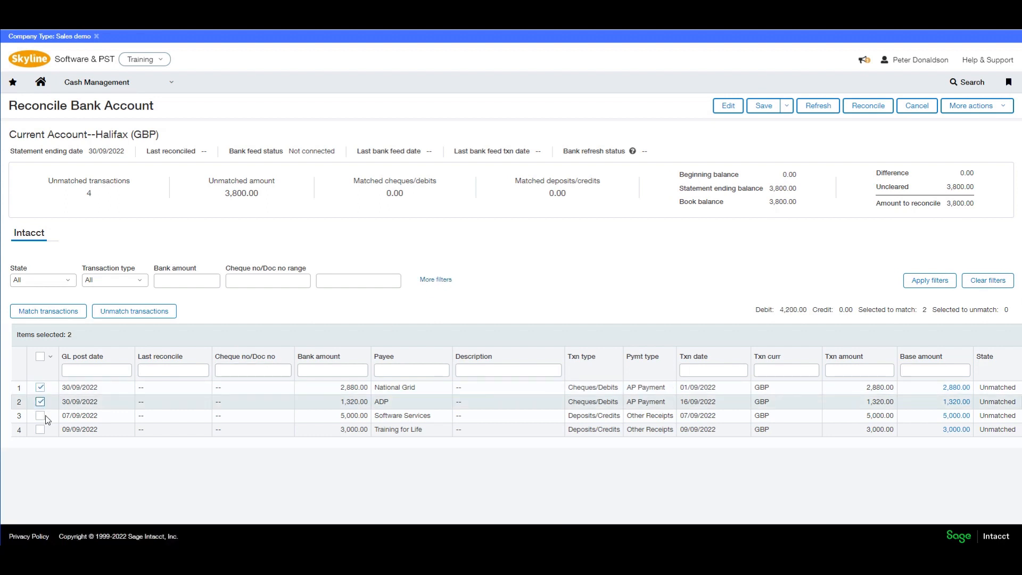
{"action": "left_click", "coordinate": [40, 416]}
{"action": "left_click", "coordinate": [41, 429]}
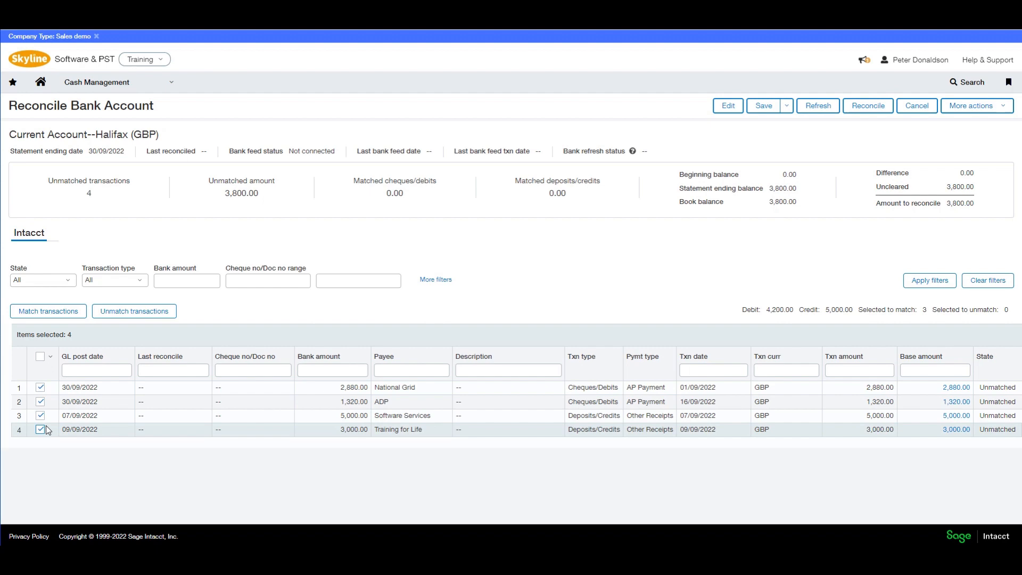
{"action": "left_click", "coordinate": [70, 314]}
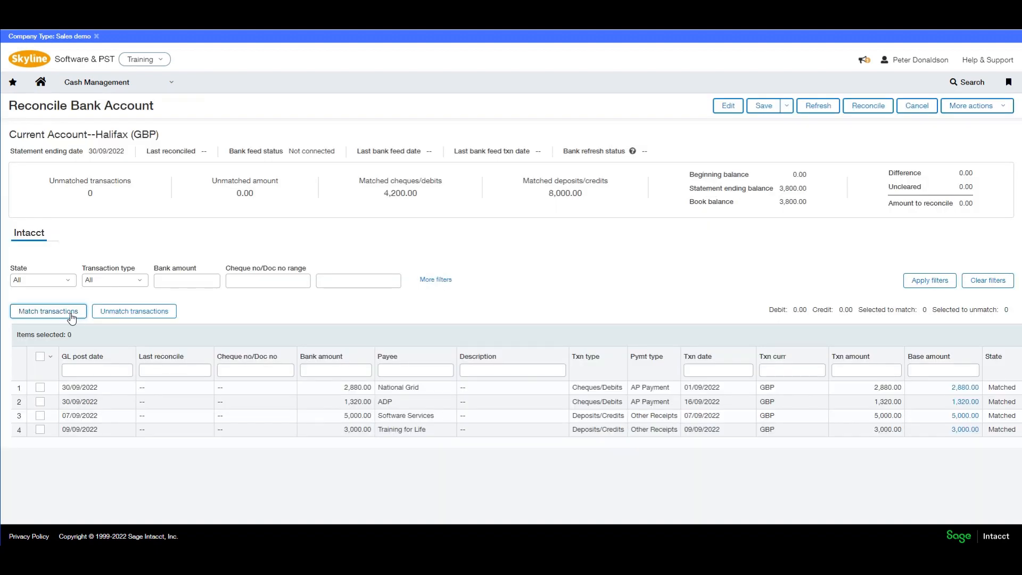
{"action": "left_click", "coordinate": [868, 107]}
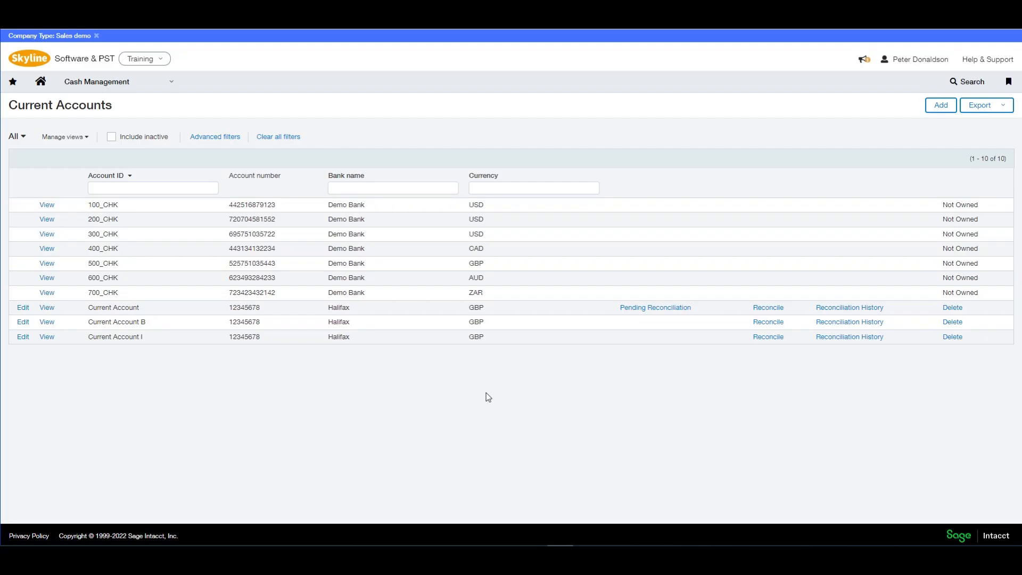
Step: Add a reconciliation match rule with the ID, name and description "Matching Rule Example"
{"action": "left_click", "coordinate": [168, 81]}
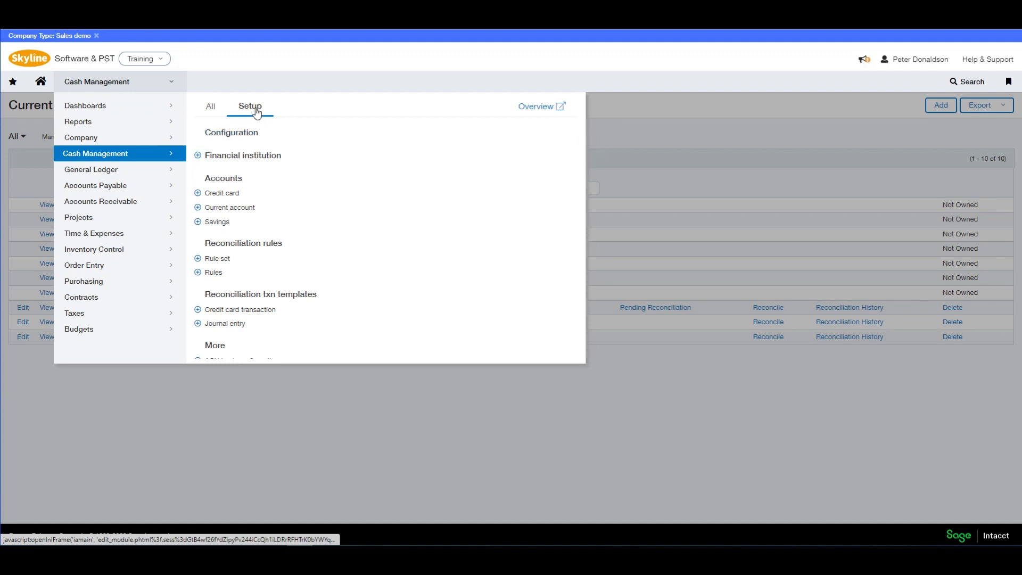
{"action": "left_click", "coordinate": [213, 272]}
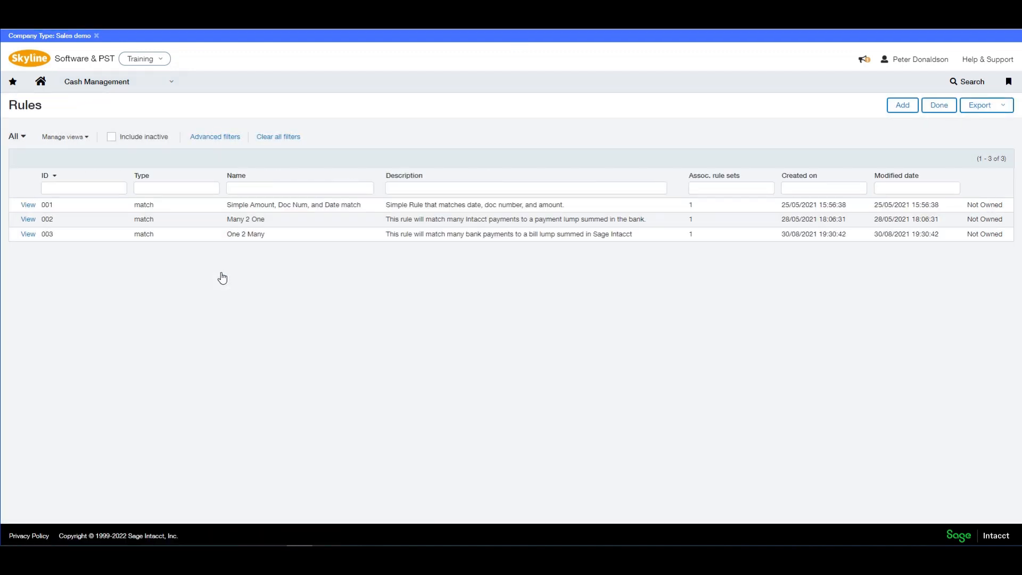
{"action": "left_click", "coordinate": [902, 105]}
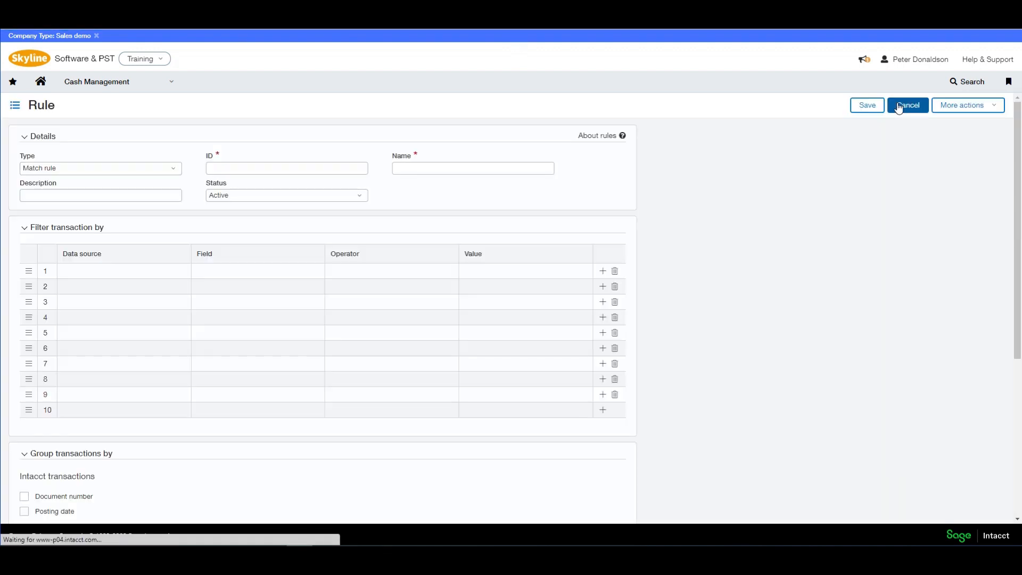
{"action": "left_click", "coordinate": [289, 170]}
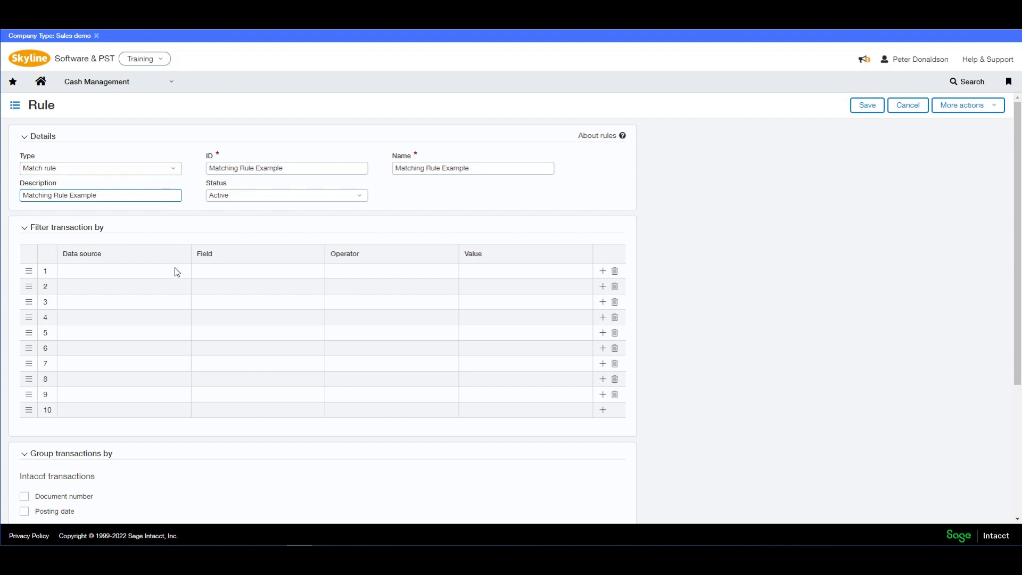
Step: Define the rule's first matching condition so the bank transaction Amount equals the Intacct transaction Amount
{"action": "scroll", "coordinate": [176, 271], "scroll_direction": "down", "scroll_amount": 4}
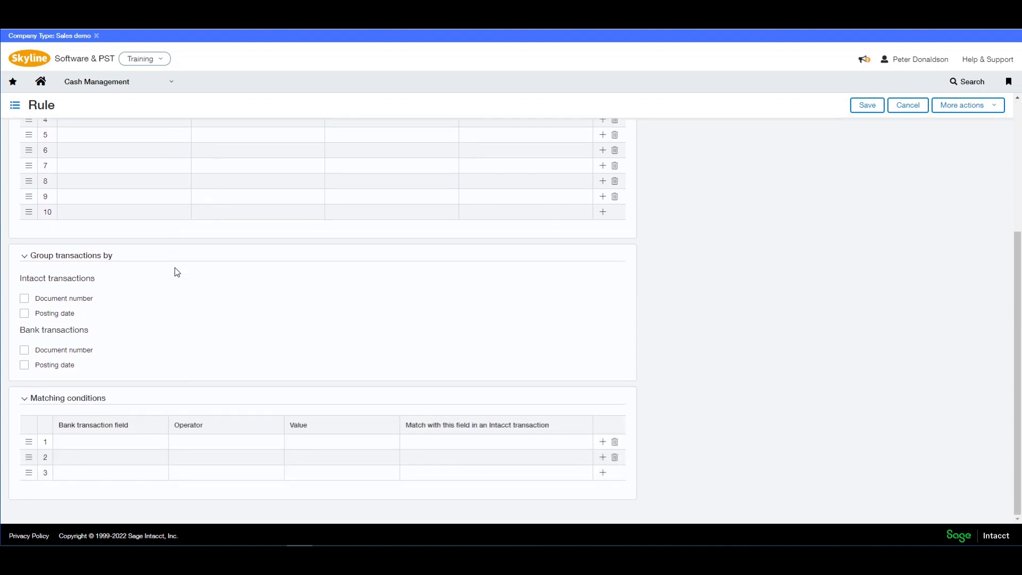
{"action": "left_click", "coordinate": [136, 446]}
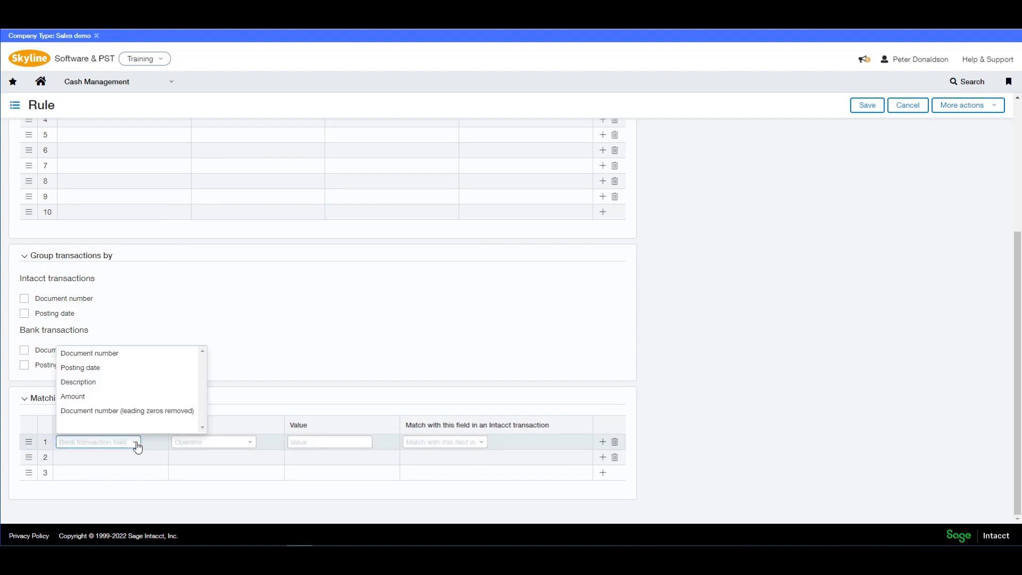
{"action": "left_click", "coordinate": [116, 395]}
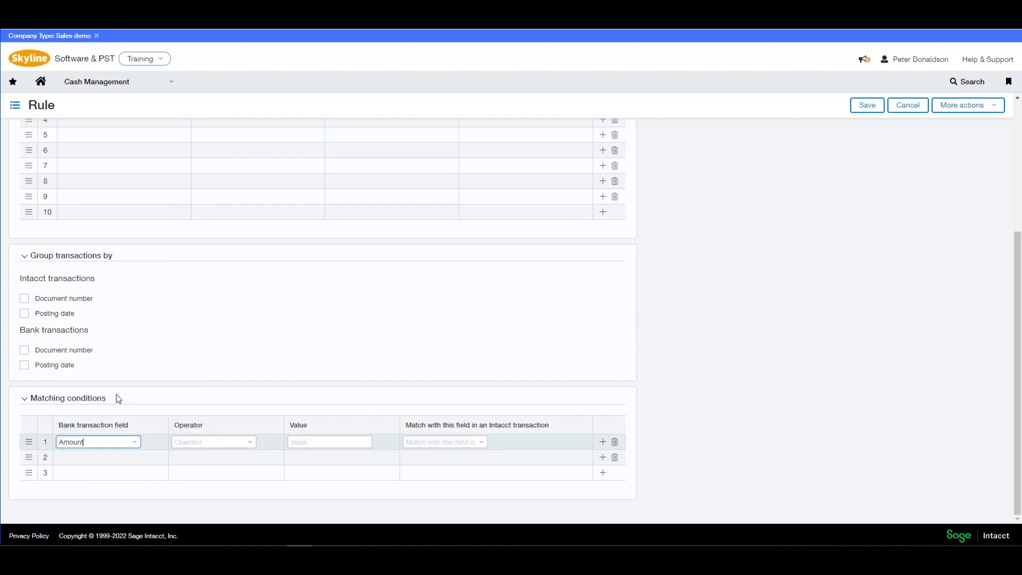
{"action": "left_click", "coordinate": [250, 443]}
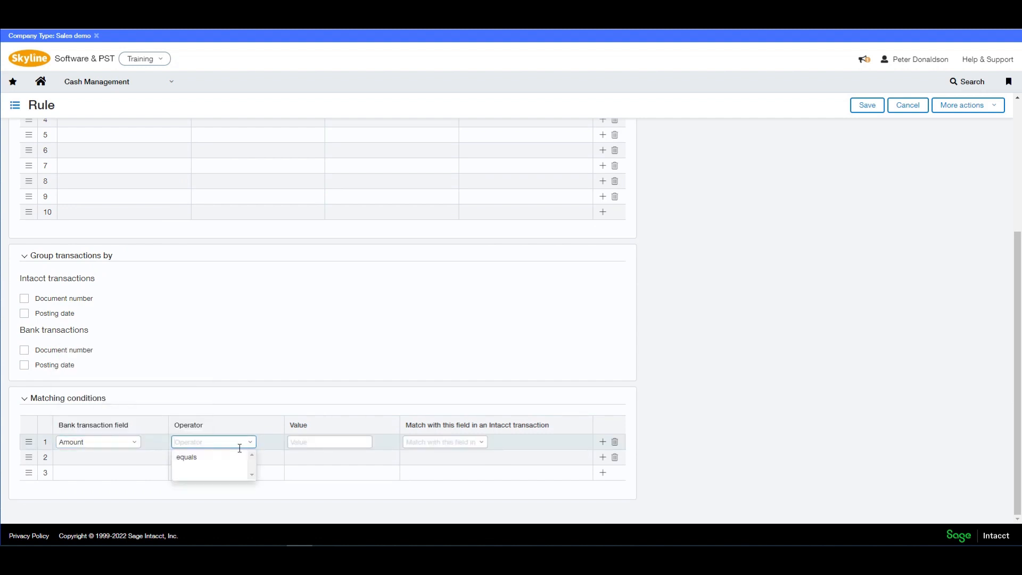
{"action": "left_click", "coordinate": [221, 456]}
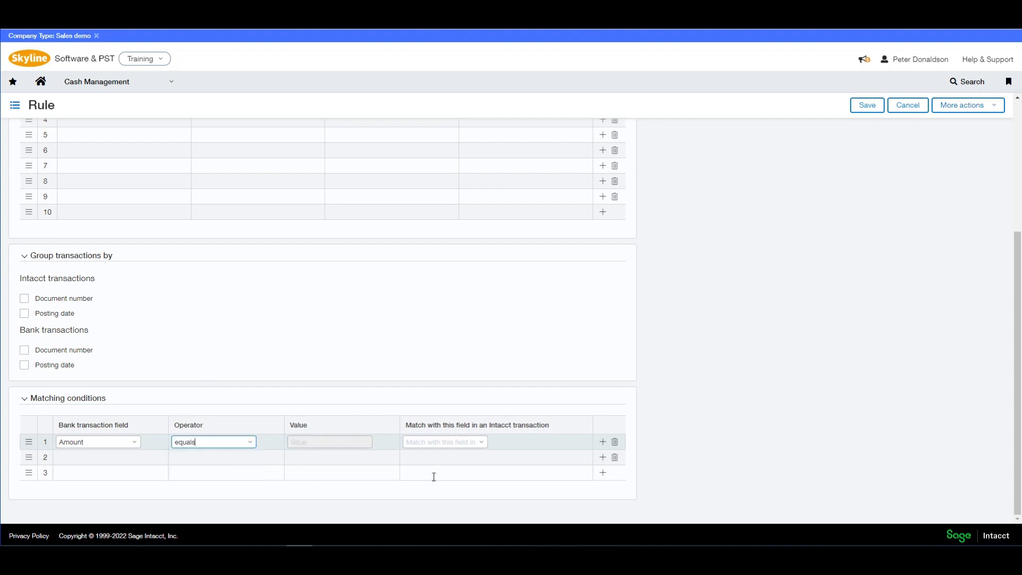
{"action": "left_click", "coordinate": [481, 442]}
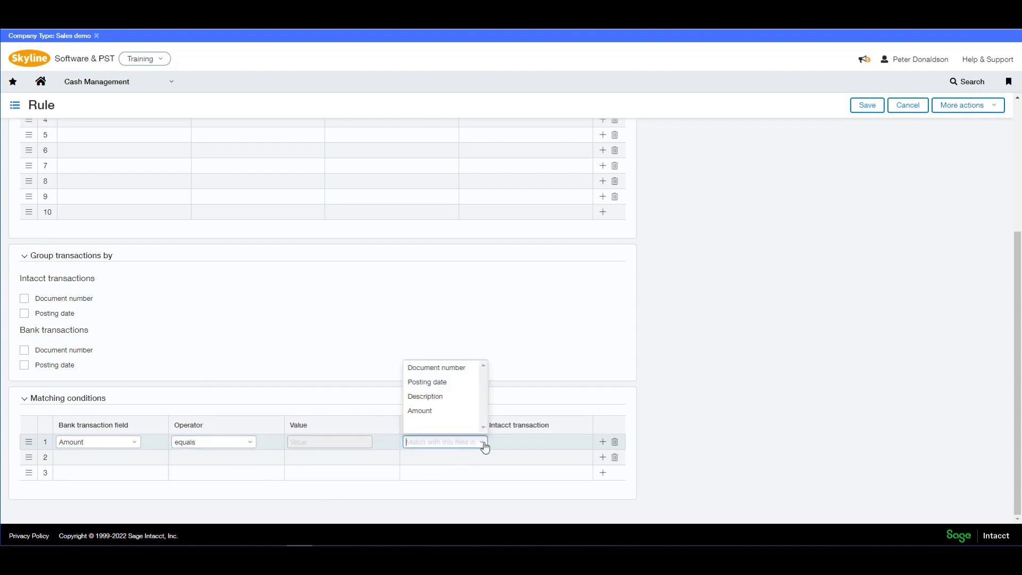
{"action": "left_click", "coordinate": [440, 412]}
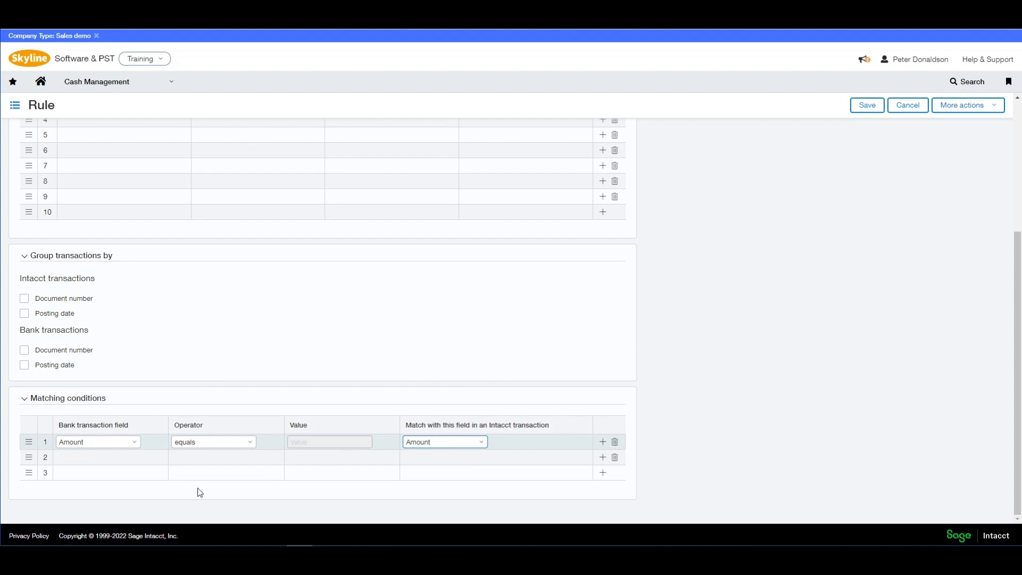
Step: Add a second matching condition so the bank transaction Posting date equals the Intacct transaction Posting date
{"action": "left_click", "coordinate": [105, 457]}
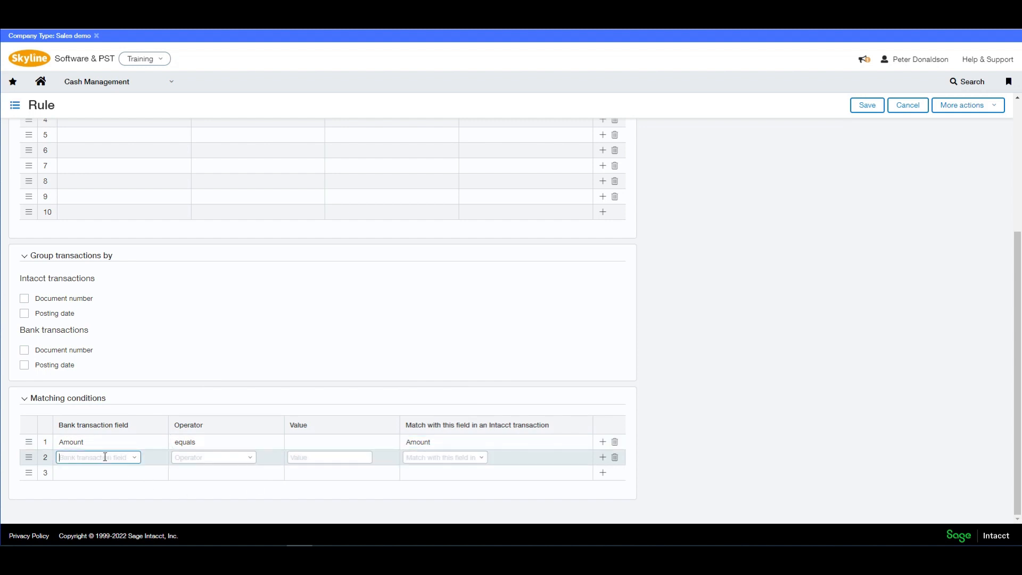
{"action": "left_click", "coordinate": [135, 459]}
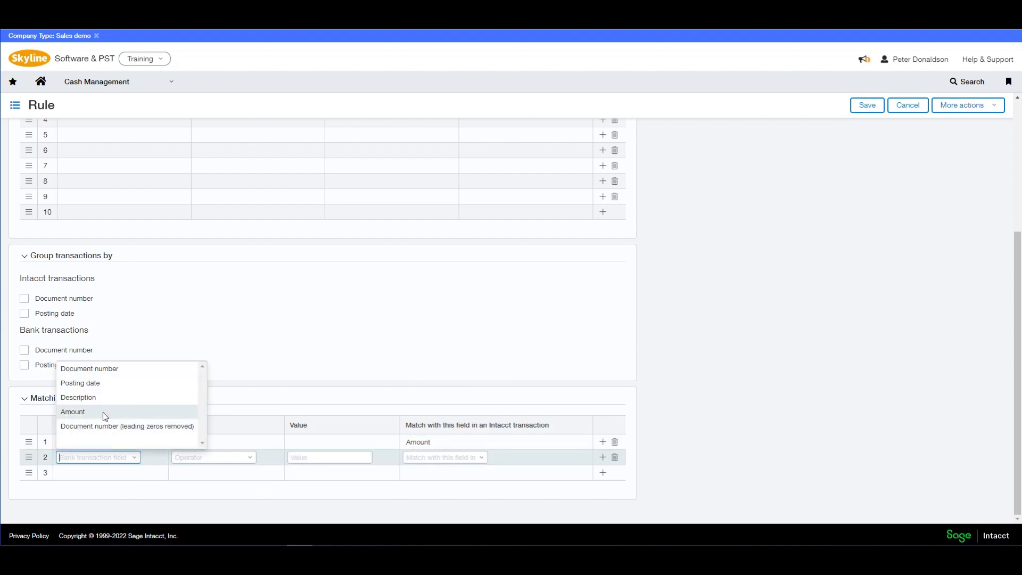
{"action": "left_click", "coordinate": [103, 384]}
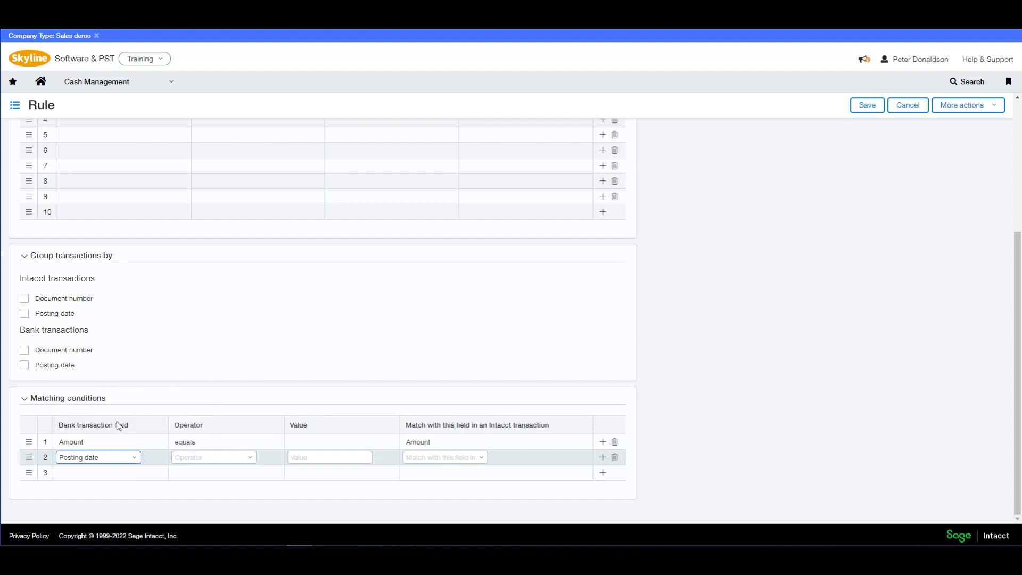
{"action": "left_click", "coordinate": [250, 459]}
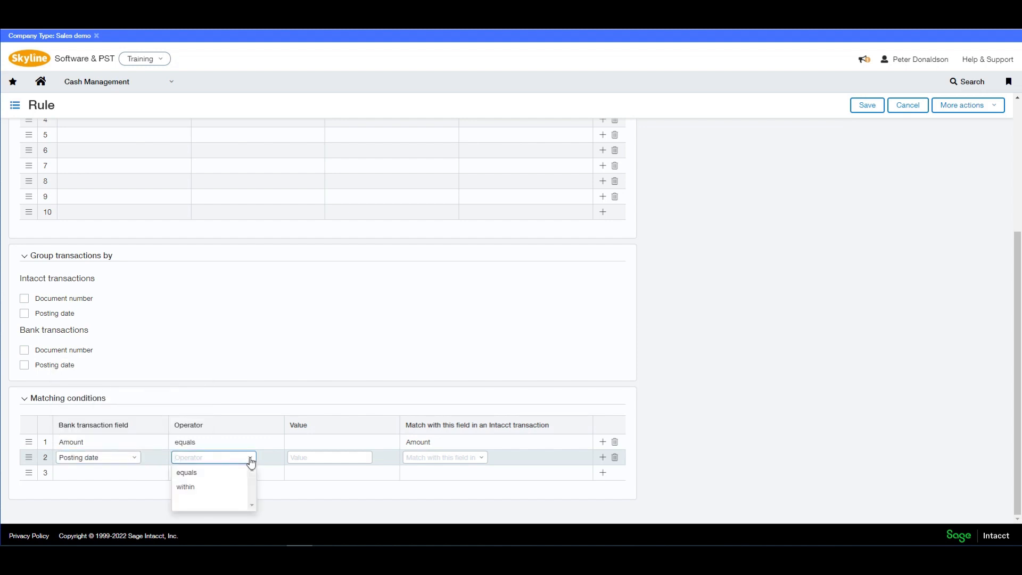
{"action": "left_click", "coordinate": [217, 473]}
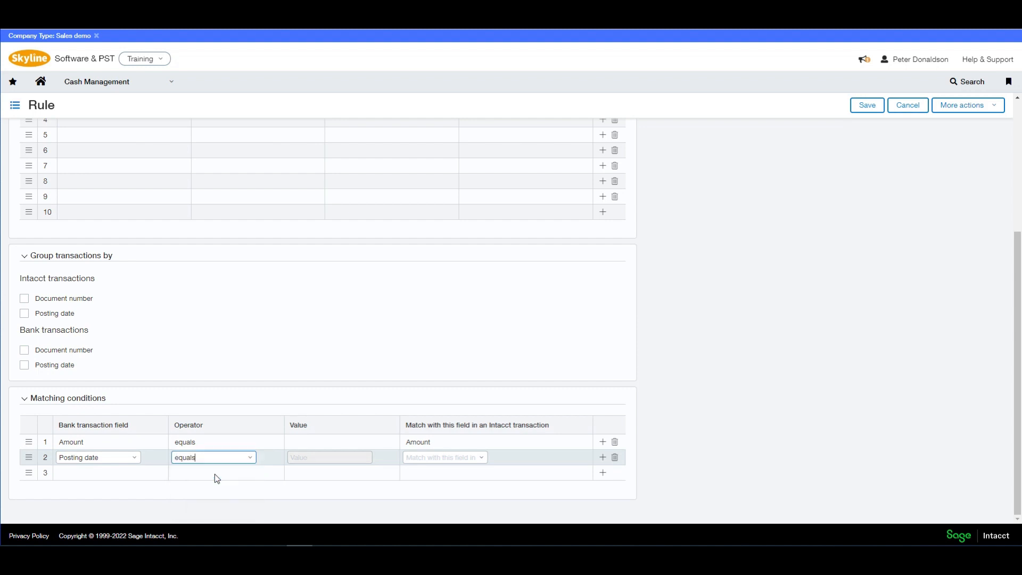
{"action": "left_click", "coordinate": [481, 457]}
{"action": "left_click", "coordinate": [439, 403]}
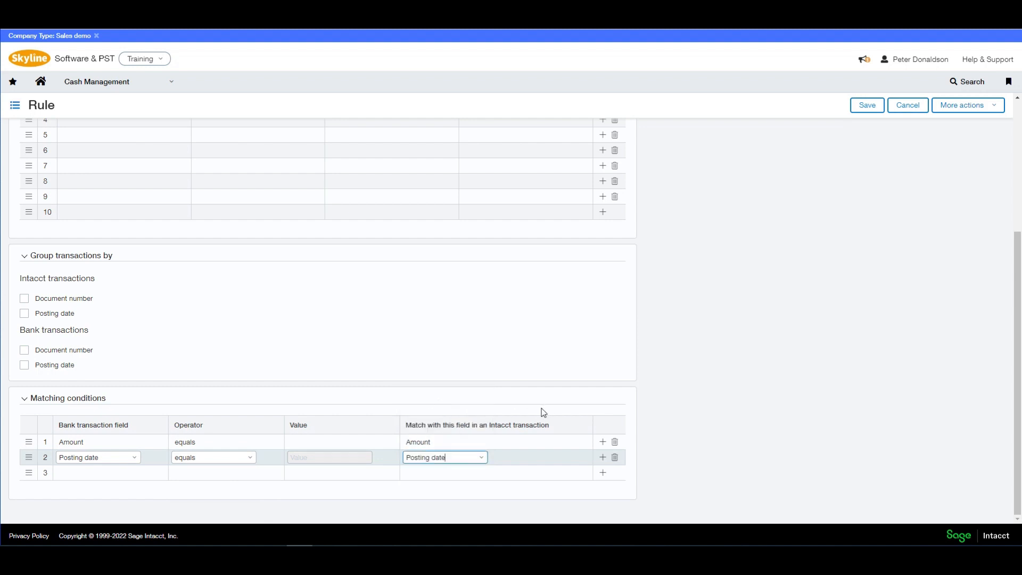
Step: Review the matching rule's grouping, filter and detail sections, and save the rule
{"action": "scroll", "coordinate": [543, 412], "scroll_direction": "up", "scroll_amount": 2}
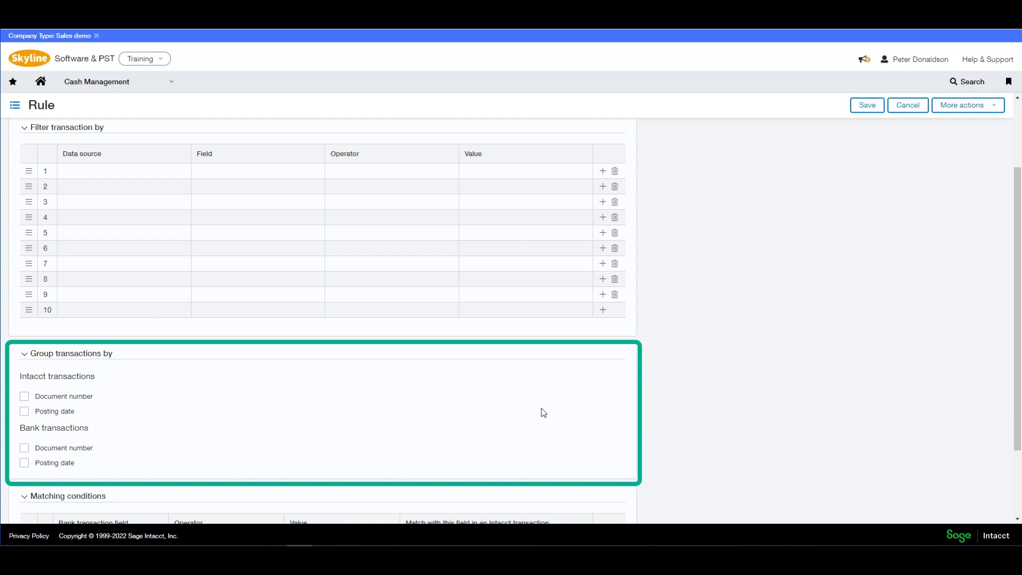
{"action": "scroll", "coordinate": [543, 413], "scroll_direction": "up", "scroll_amount": 2}
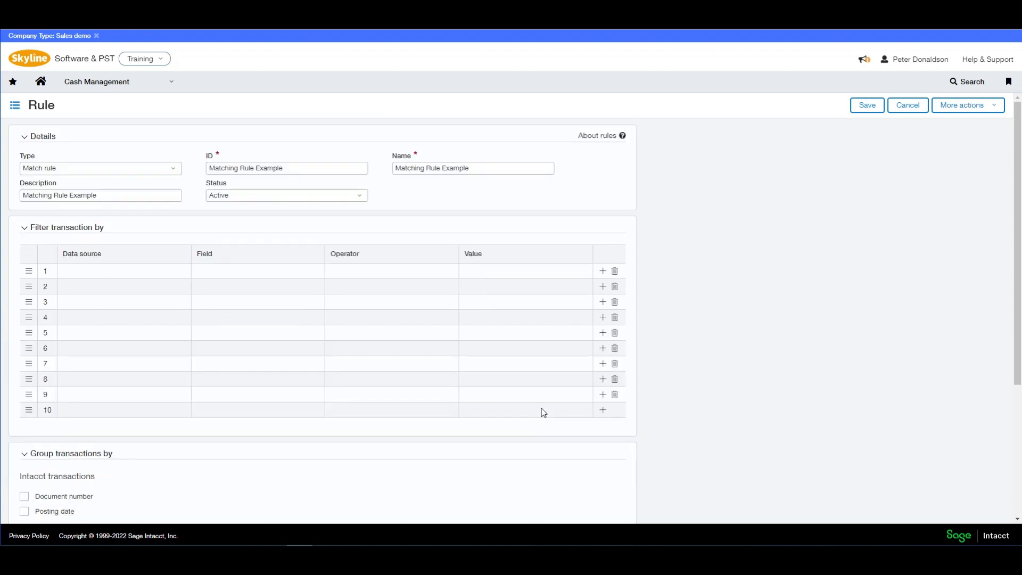
{"action": "left_click", "coordinate": [867, 105]}
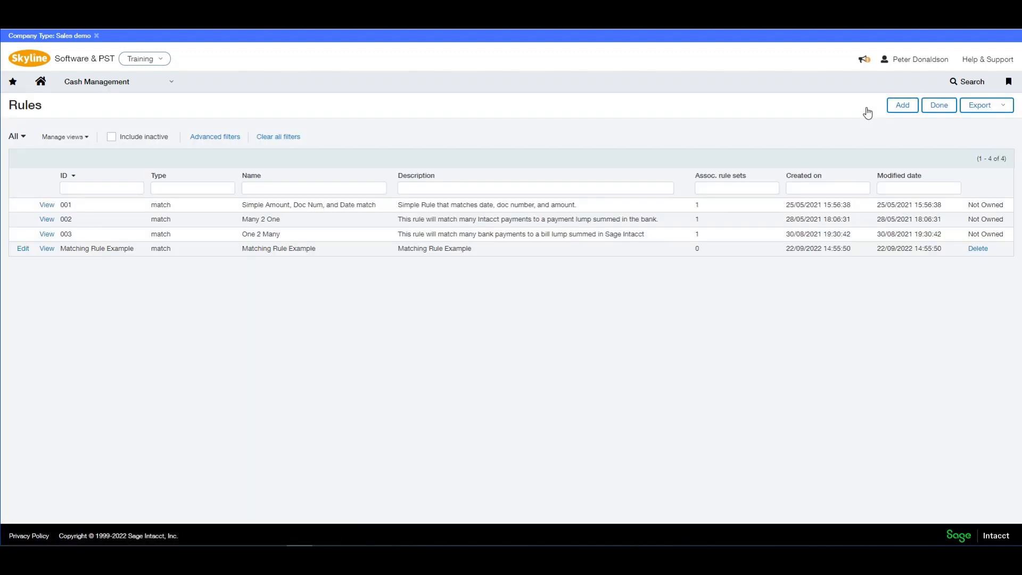
Step: Add a reconciliation rule of type Create rule with the ID, name and description "Creation Rule Example"
{"action": "left_click", "coordinate": [903, 106]}
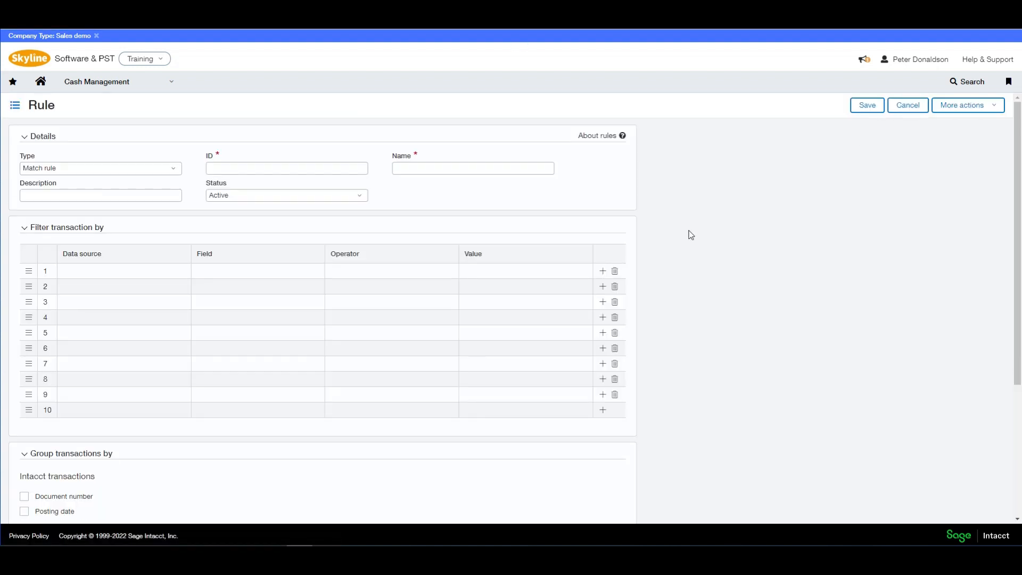
{"action": "left_click", "coordinate": [177, 170]}
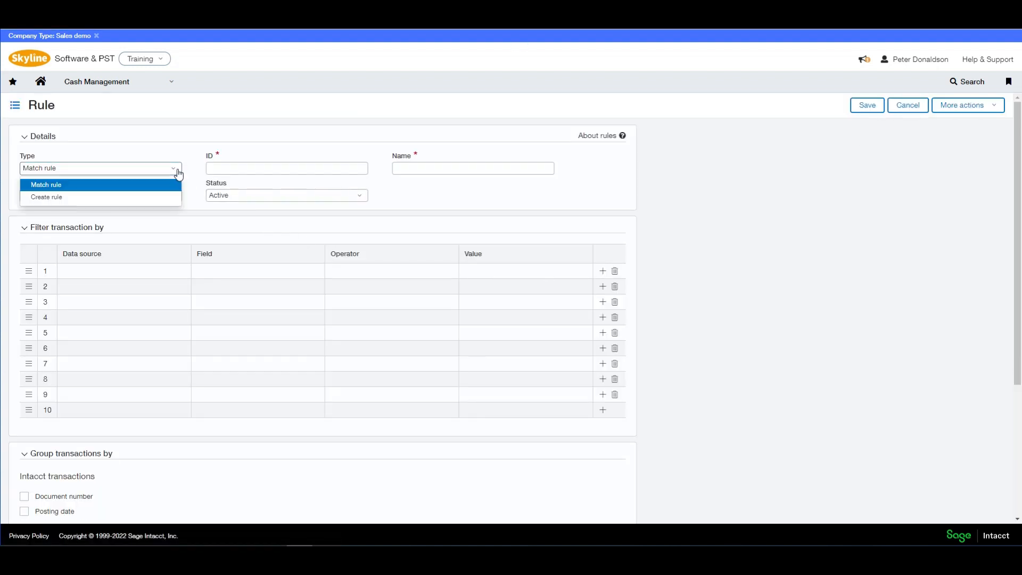
{"action": "left_click", "coordinate": [144, 197]}
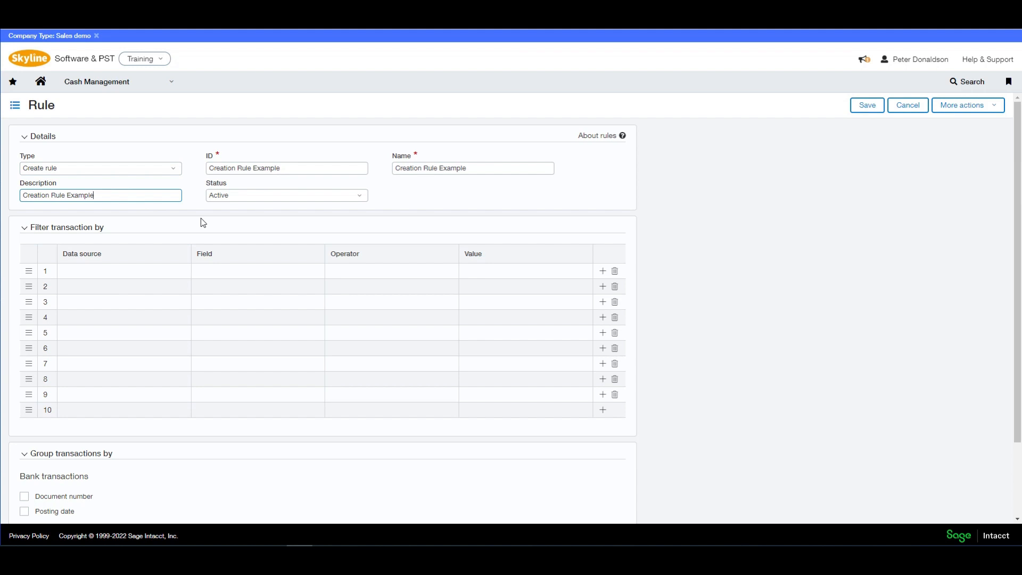
Step: Define the rule's first filter so the bank transactions' Posting date is greater than 01/09/2022
{"action": "left_click", "coordinate": [156, 272]}
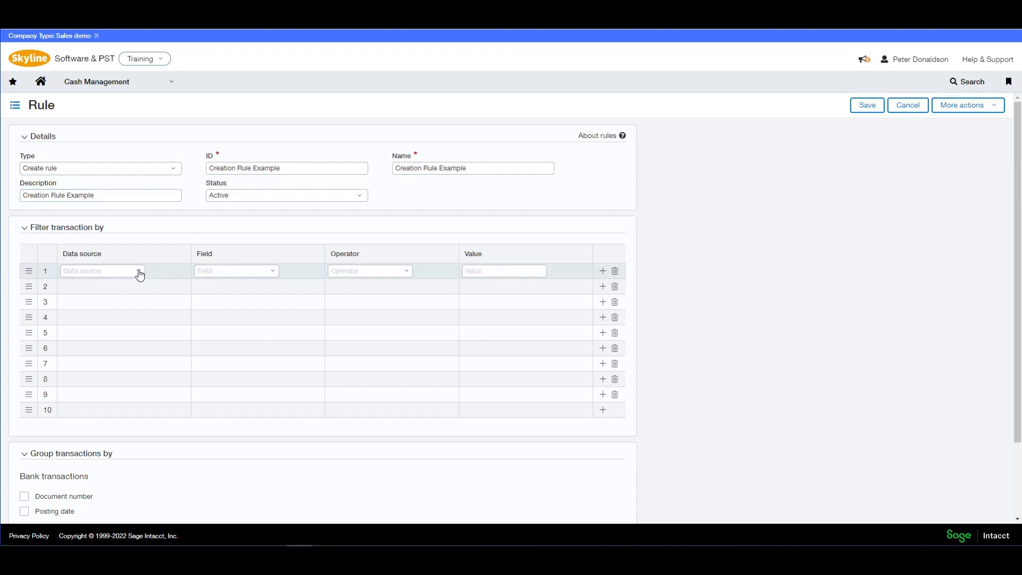
{"action": "left_click", "coordinate": [140, 274]}
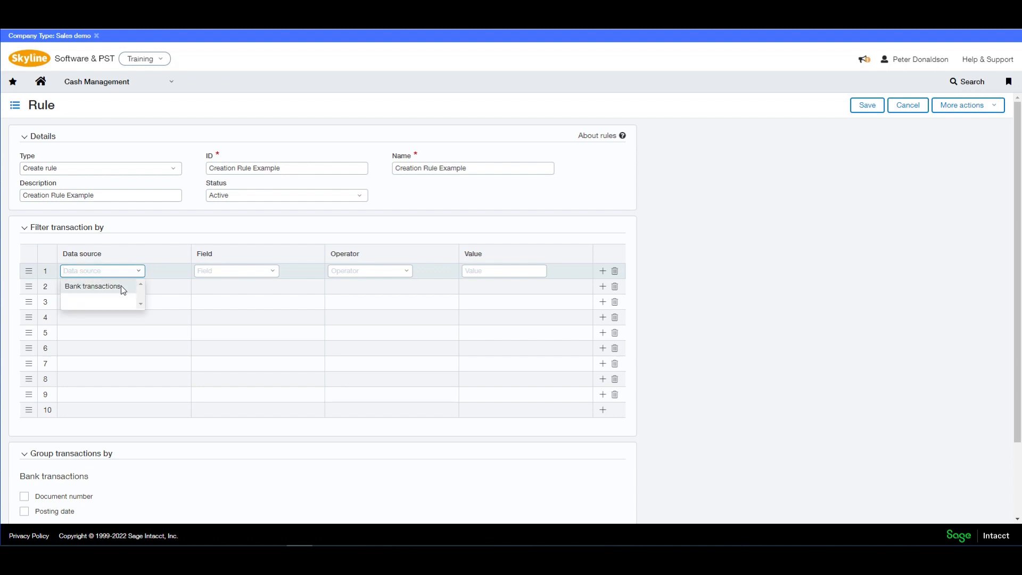
{"action": "left_click", "coordinate": [120, 285]}
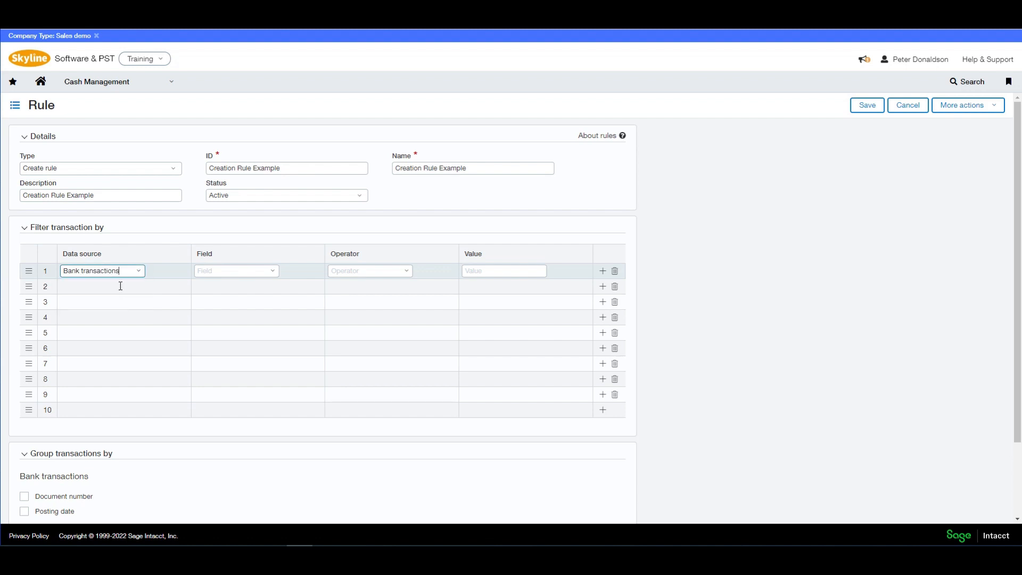
{"action": "left_click", "coordinate": [272, 272]}
{"action": "left_click", "coordinate": [236, 287]}
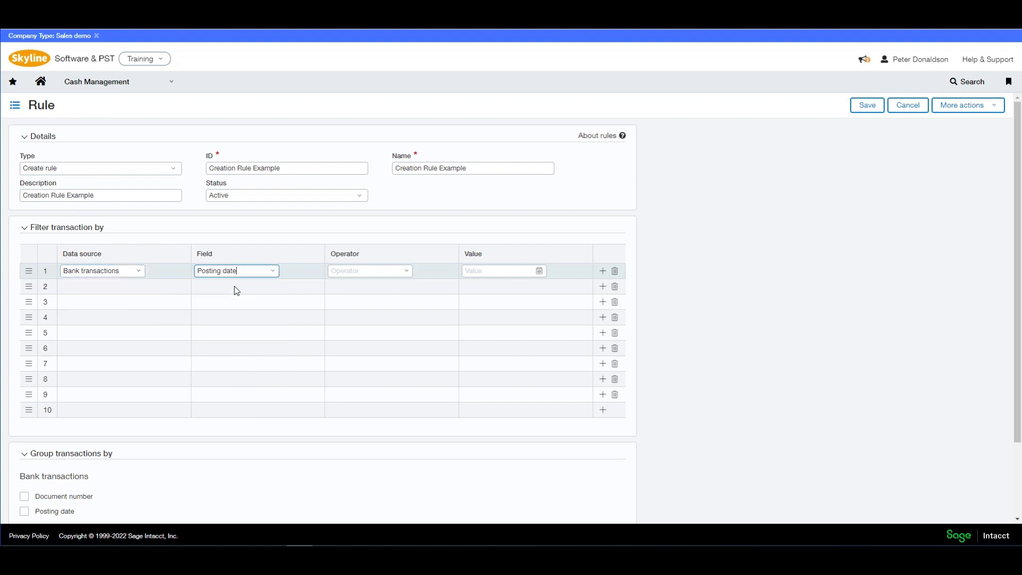
{"action": "left_click", "coordinate": [406, 273]}
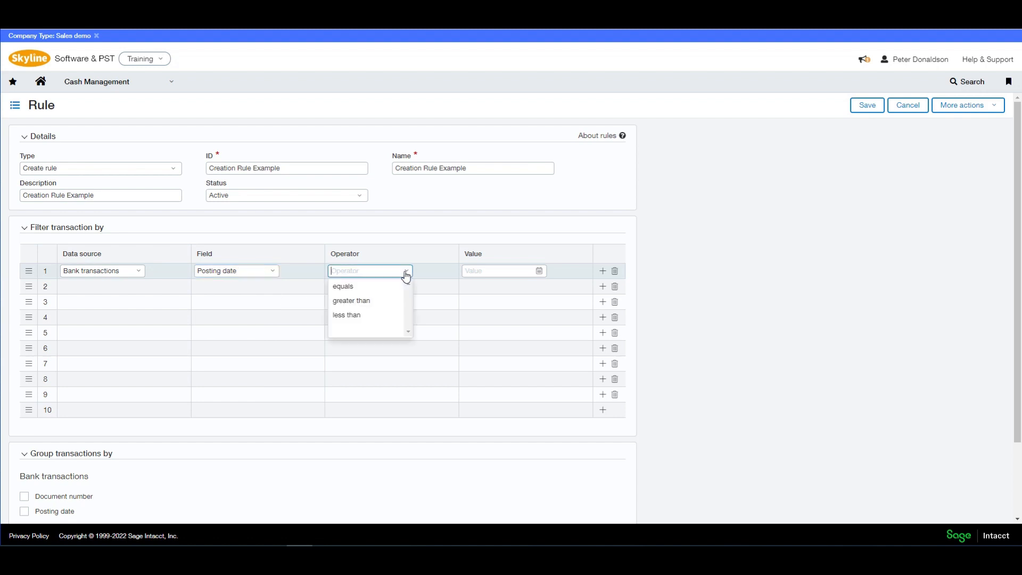
{"action": "left_click", "coordinate": [374, 301]}
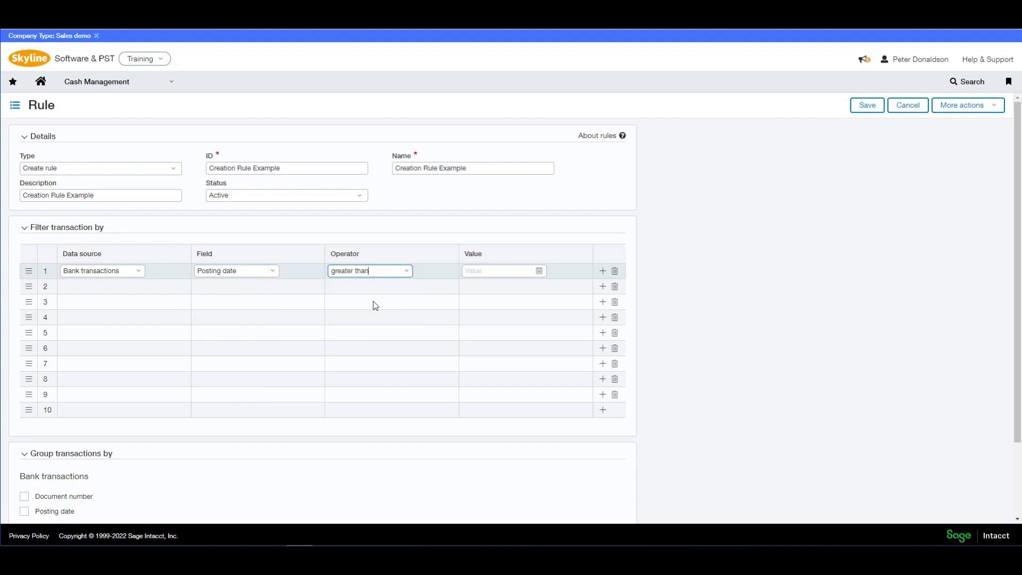
{"action": "left_click", "coordinate": [539, 270]}
{"action": "left_click", "coordinate": [565, 315]}
Step: Set the type of transaction that the rule creates to Journal entry
{"action": "scroll", "coordinate": [255, 330], "scroll_direction": "down", "scroll_amount": 3}
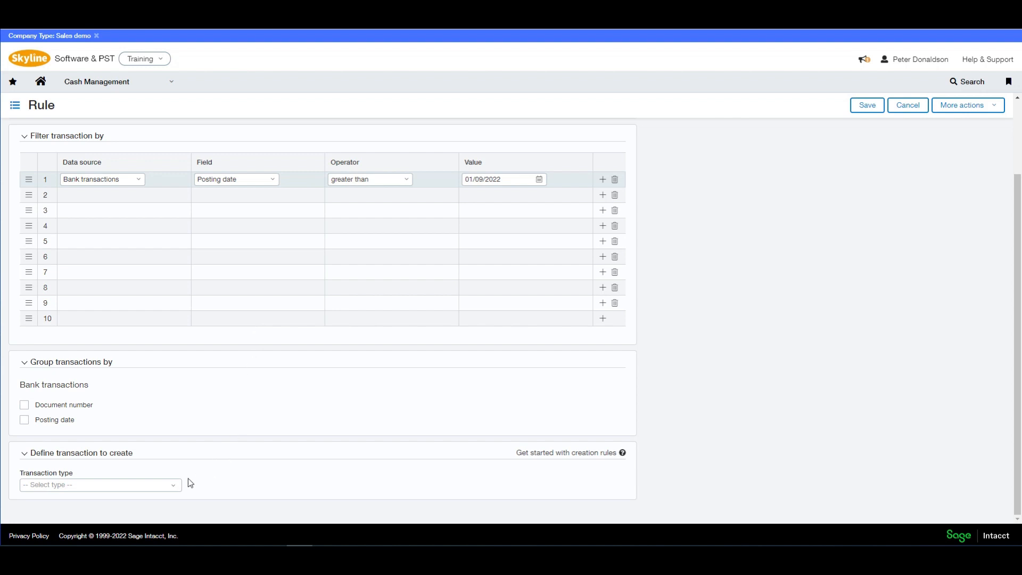
{"action": "left_click", "coordinate": [171, 484]}
{"action": "left_click", "coordinate": [159, 466]}
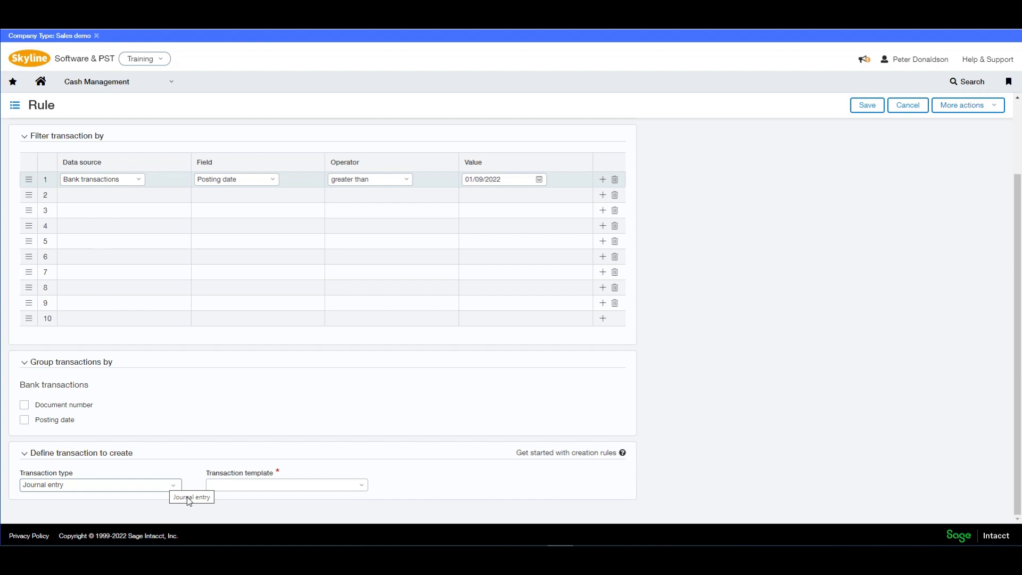
Step: Add a transaction template with ID, name and description "Transaction Template Example", posting state Draft and journal GJ--General Journal
{"action": "left_click", "coordinate": [349, 484]}
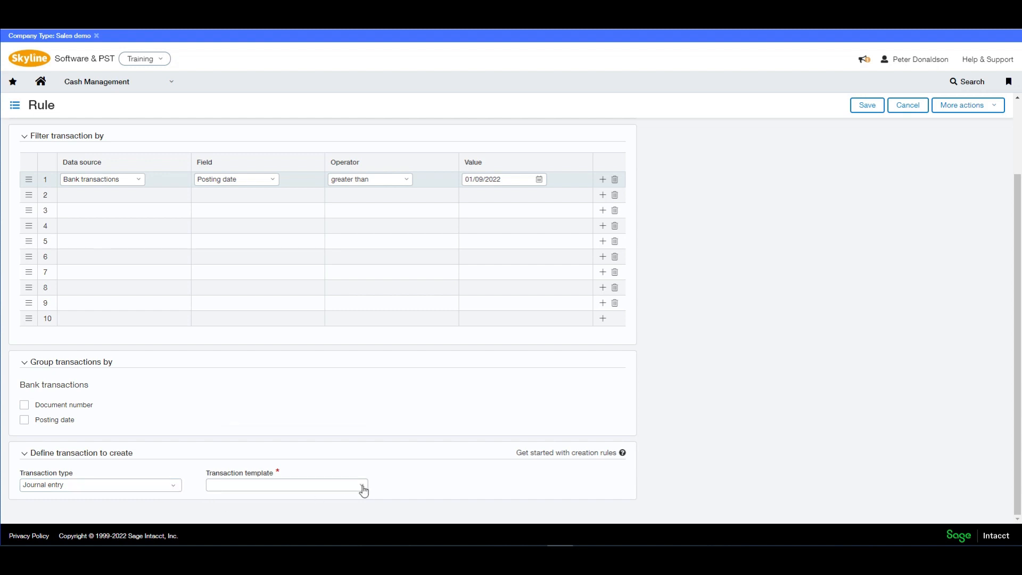
{"action": "left_click", "coordinate": [363, 486]}
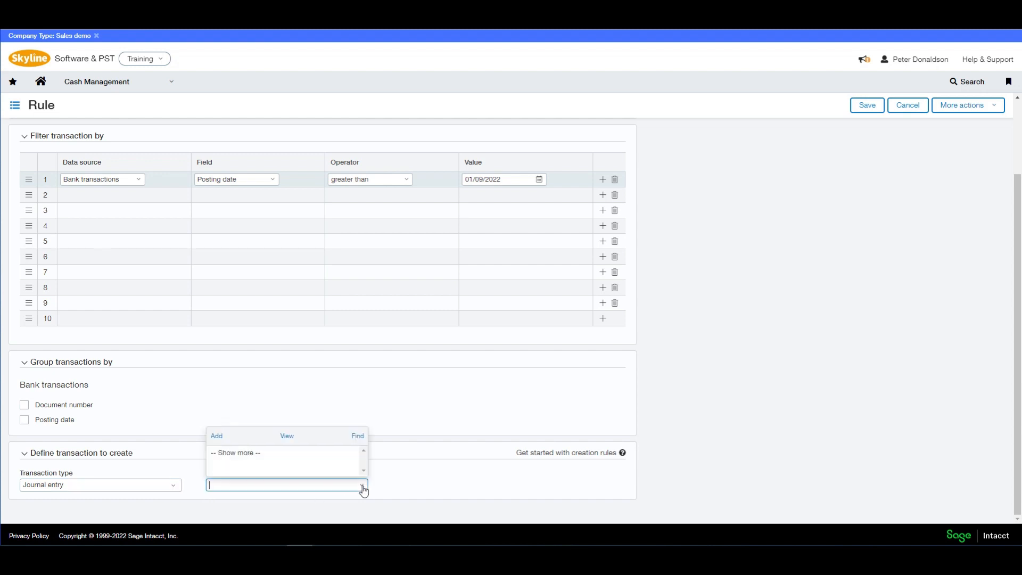
{"action": "left_click", "coordinate": [218, 437]}
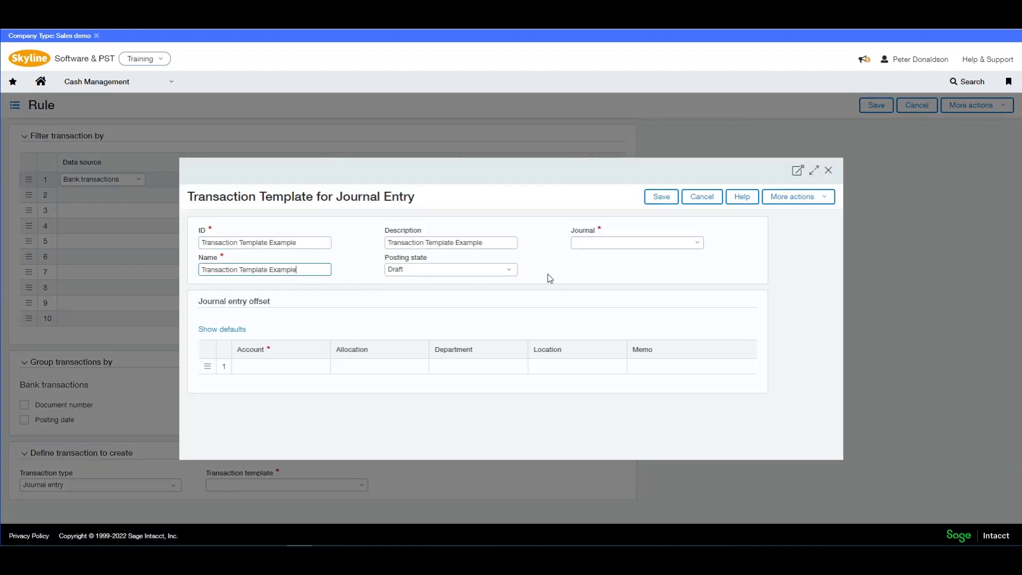
{"action": "left_click", "coordinate": [513, 274]}
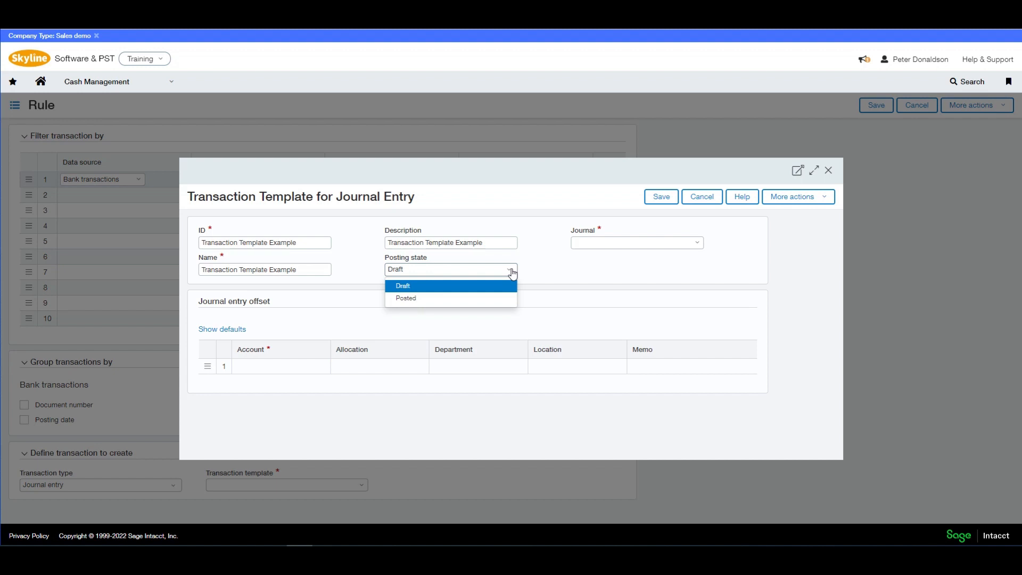
{"action": "left_click", "coordinate": [501, 292]}
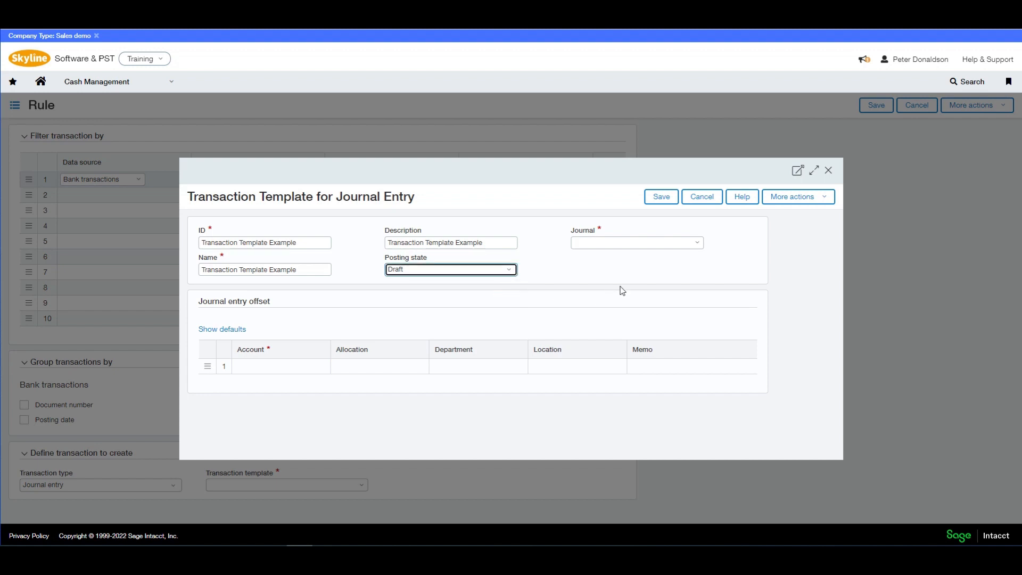
{"action": "left_click", "coordinate": [699, 244]}
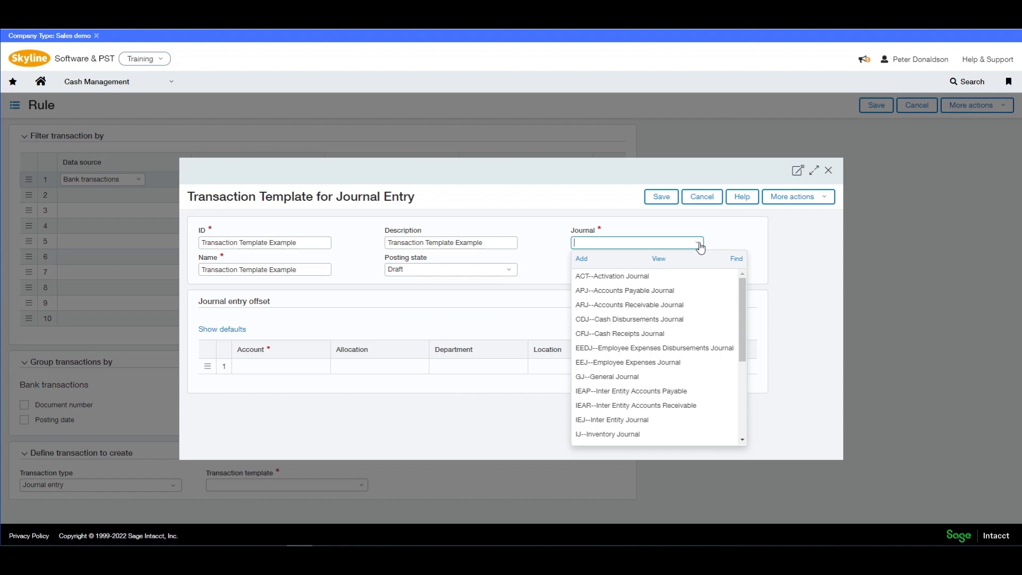
{"action": "left_click", "coordinate": [690, 377]}
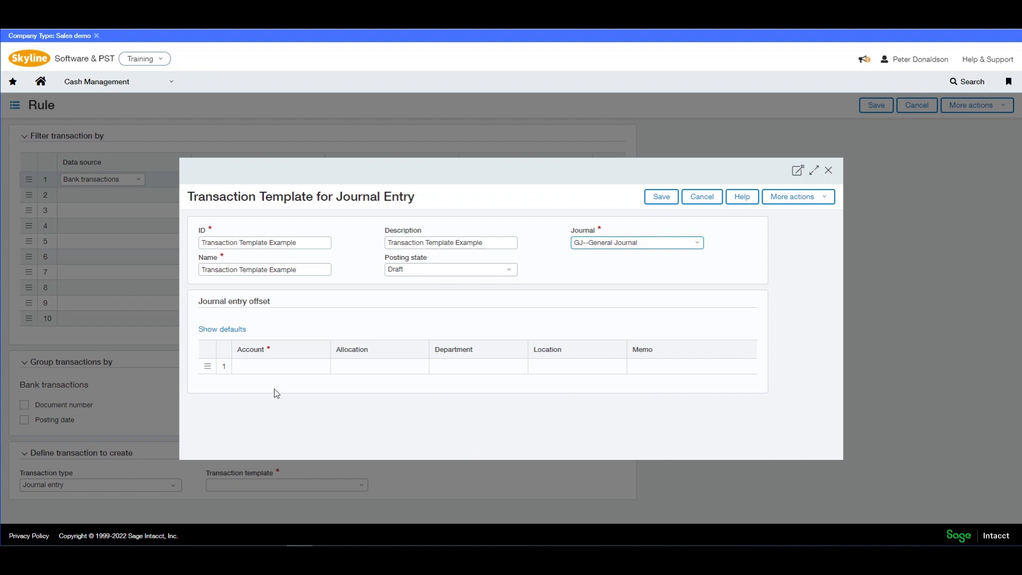
Step: Set the account of the template's journal entry offset line to 60300--Rent
{"action": "left_click", "coordinate": [266, 367]}
{"action": "left_click", "coordinate": [313, 366]}
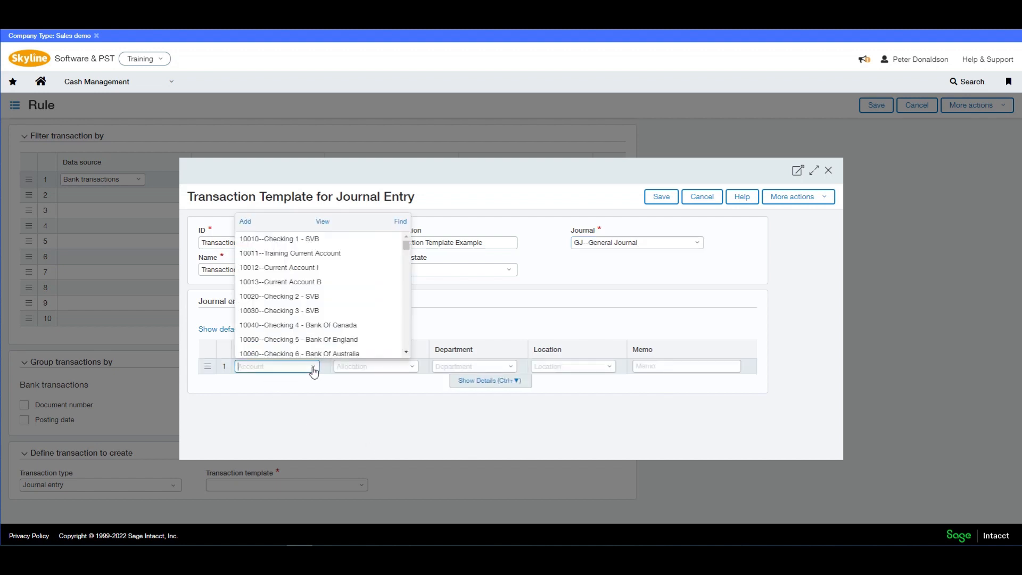
{"action": "left_click_drag", "start_coordinate": [406, 246], "coordinate": [404, 319]}
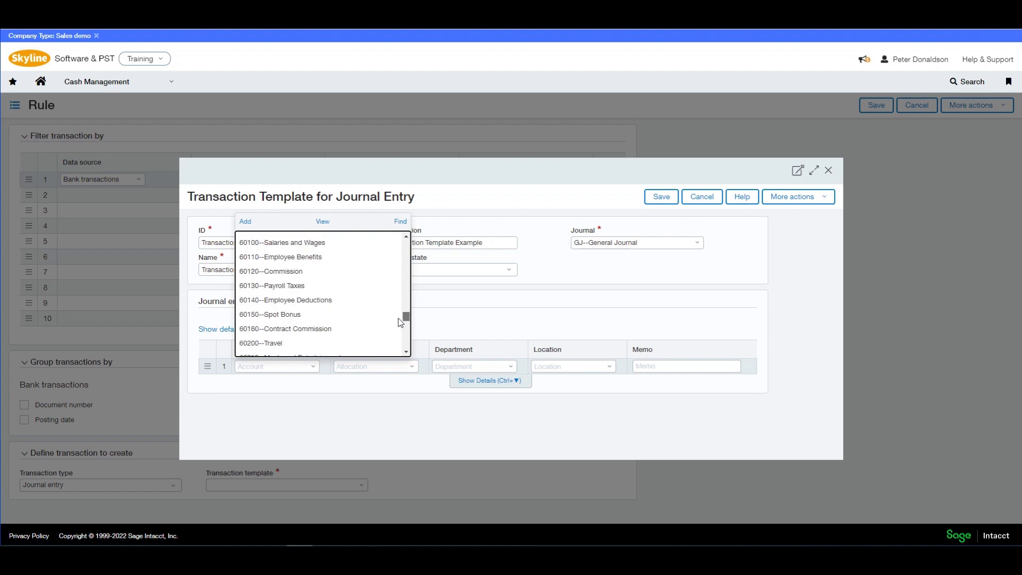
{"action": "scroll", "coordinate": [330, 313], "scroll_direction": "down", "scroll_amount": 4}
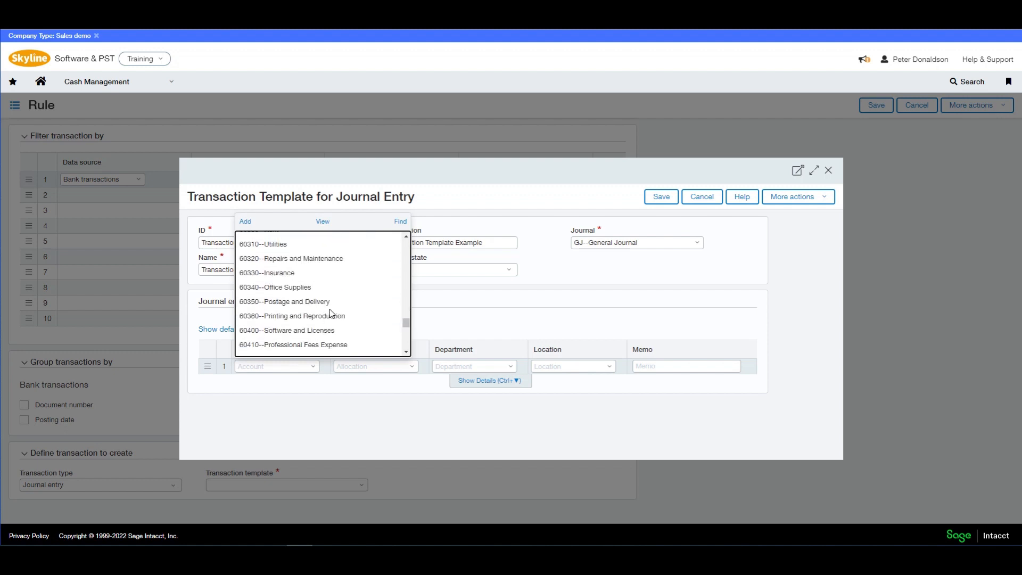
{"action": "scroll", "coordinate": [330, 312], "scroll_direction": "up", "scroll_amount": 3}
{"action": "left_click", "coordinate": [303, 334]}
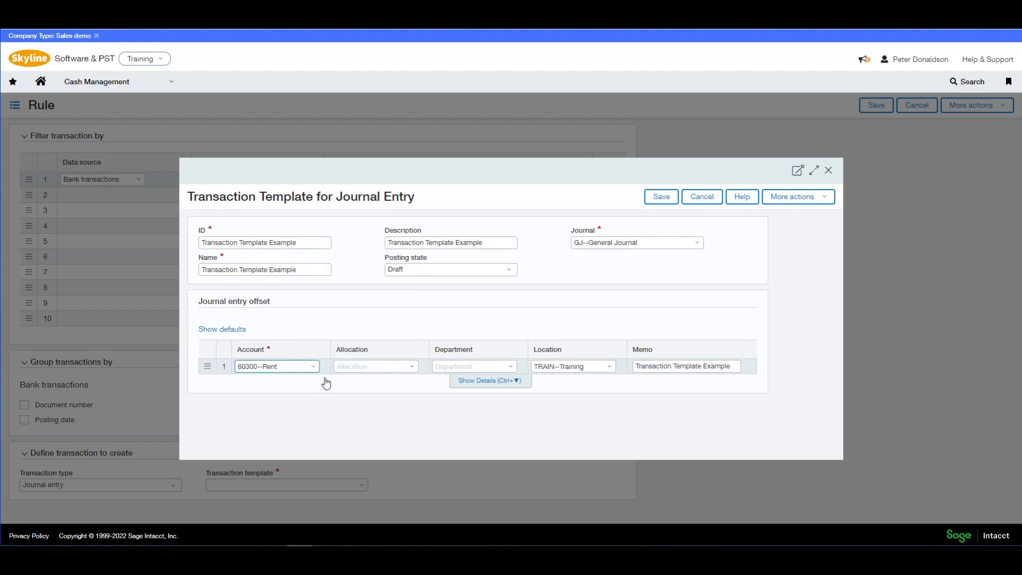
Step: Assign the department 100--Sales to the offset line and save the transaction template
{"action": "left_click", "coordinate": [389, 366]}
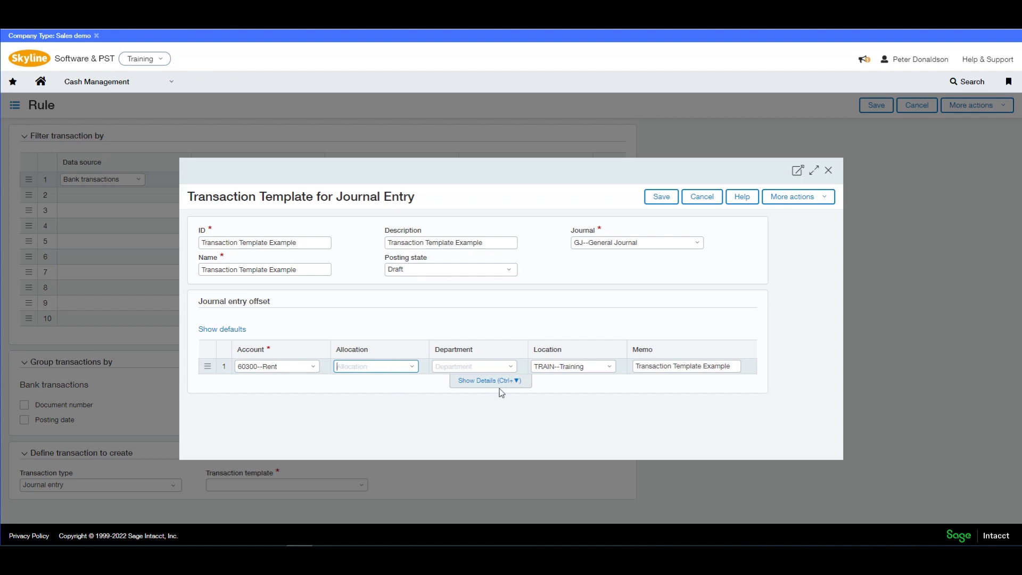
{"action": "left_click", "coordinate": [511, 367]}
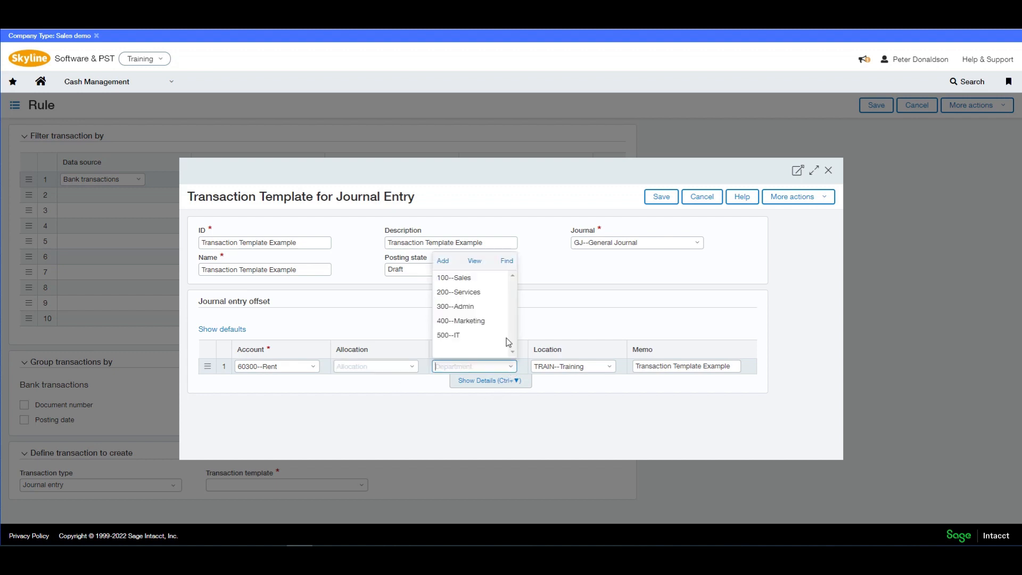
{"action": "left_click", "coordinate": [478, 279]}
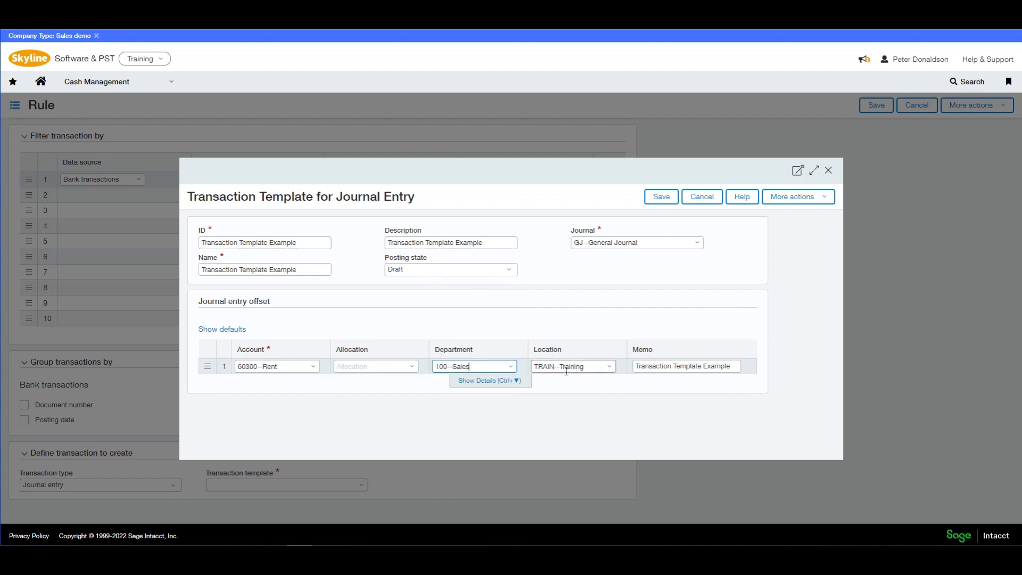
{"action": "left_click", "coordinate": [664, 202]}
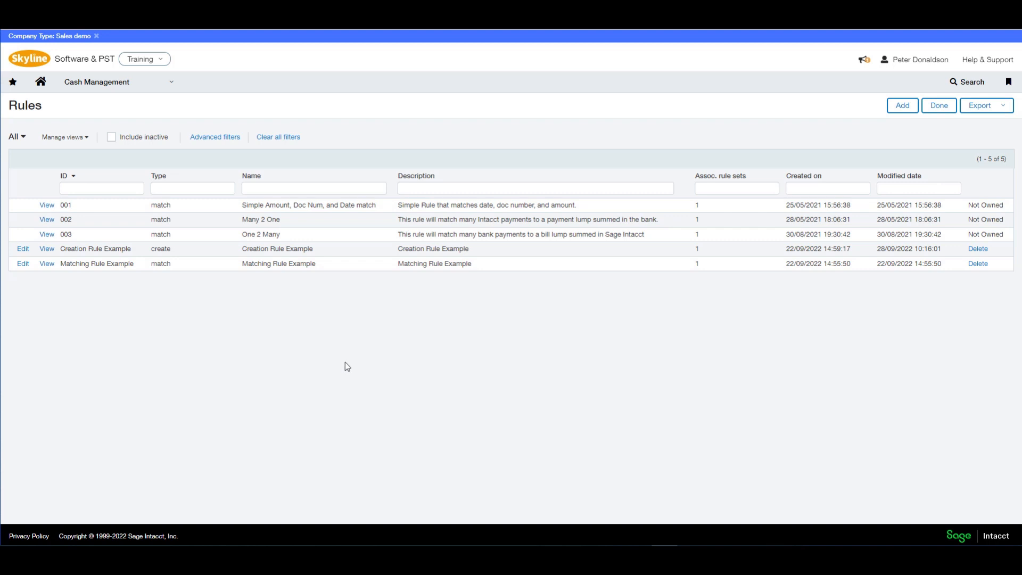
Step: Edit Creation Rule Example to also filter by Amount equals 600.00, Transaction type equals Debit and Description equals Rent, and save it
{"action": "left_click", "coordinate": [22, 249]}
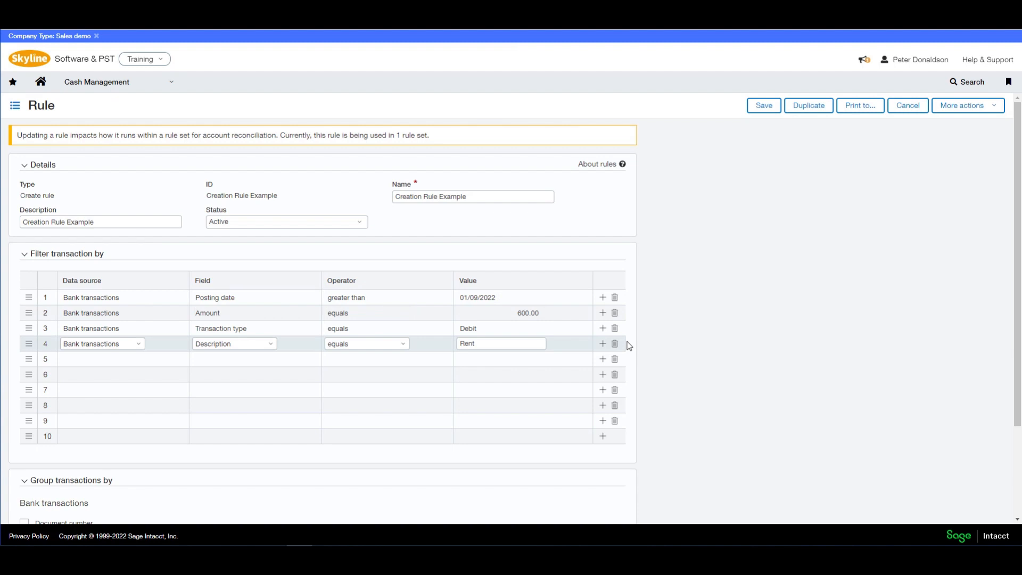
{"action": "left_click", "coordinate": [764, 105]}
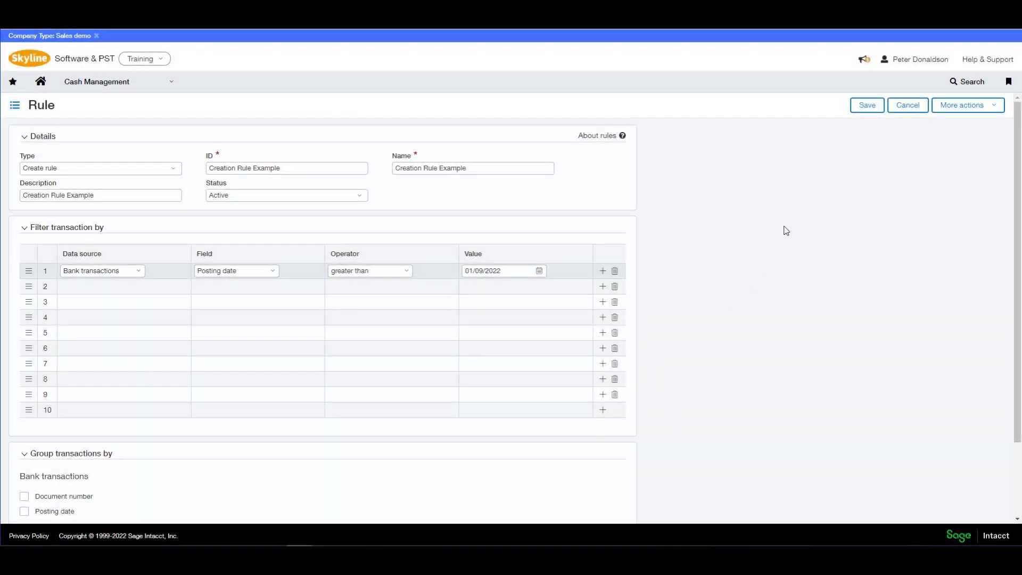
{"action": "left_click", "coordinate": [866, 106]}
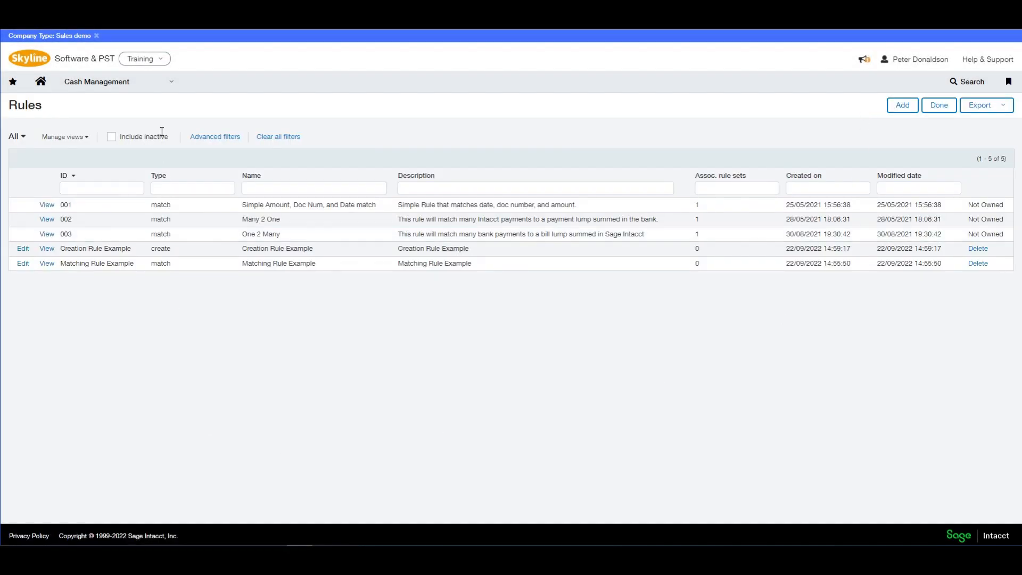
Step: Add a reconciliation rule set with the ID, name and description "Rule Set Example" and the account type Bank
{"action": "left_click", "coordinate": [171, 81]}
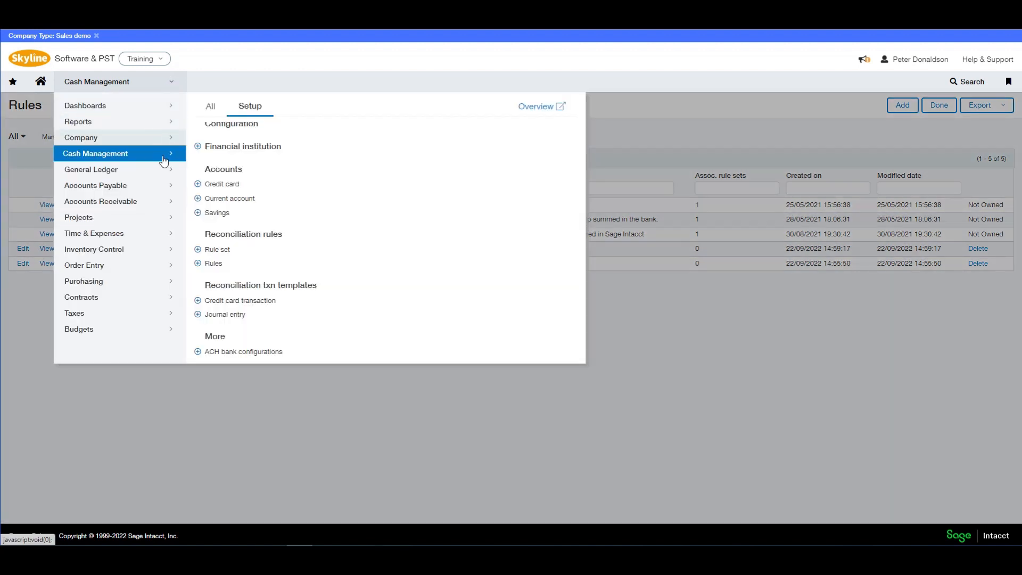
{"action": "left_click", "coordinate": [221, 260]}
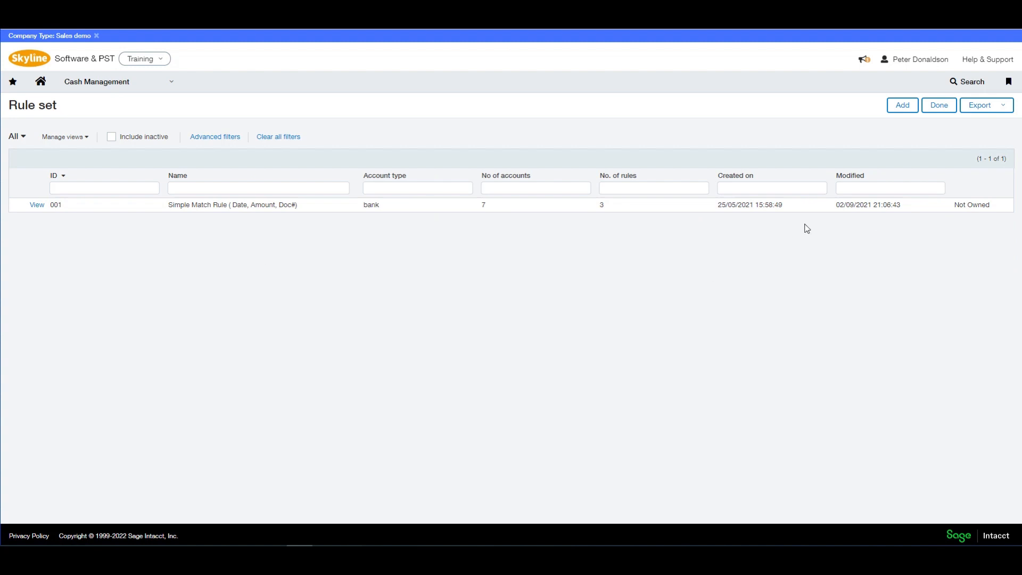
{"action": "left_click", "coordinate": [899, 106]}
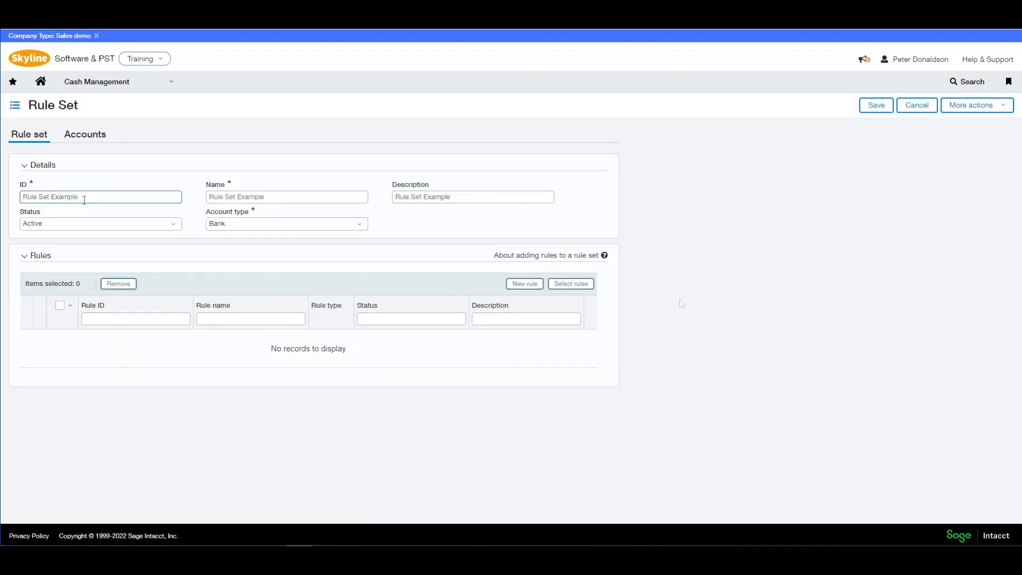
Step: Keep the rule set's account type as Bank, add Creation Rule Example and Matching Rule Example, and order the matching rule first
{"action": "left_click", "coordinate": [361, 228]}
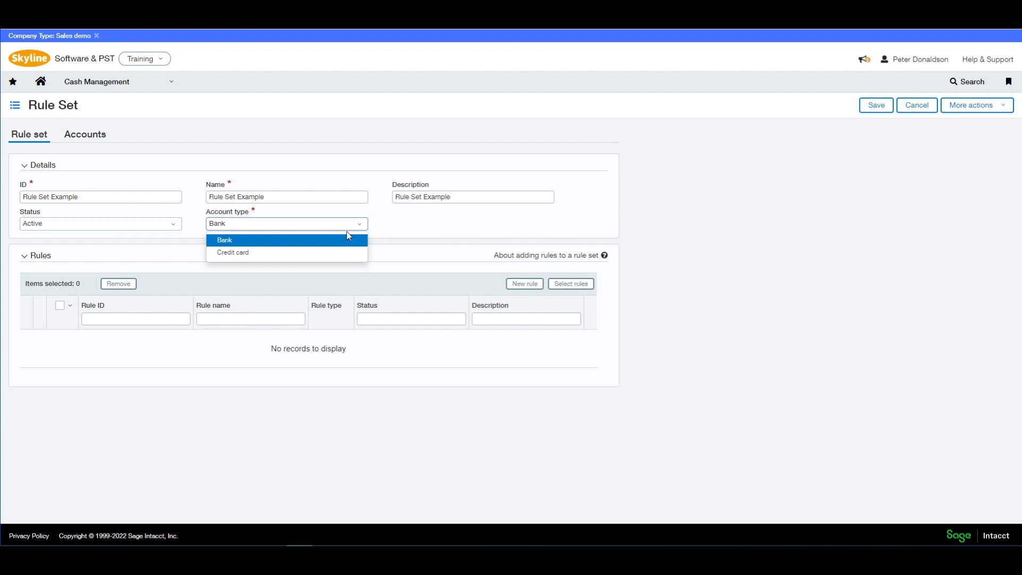
{"action": "left_click", "coordinate": [315, 241]}
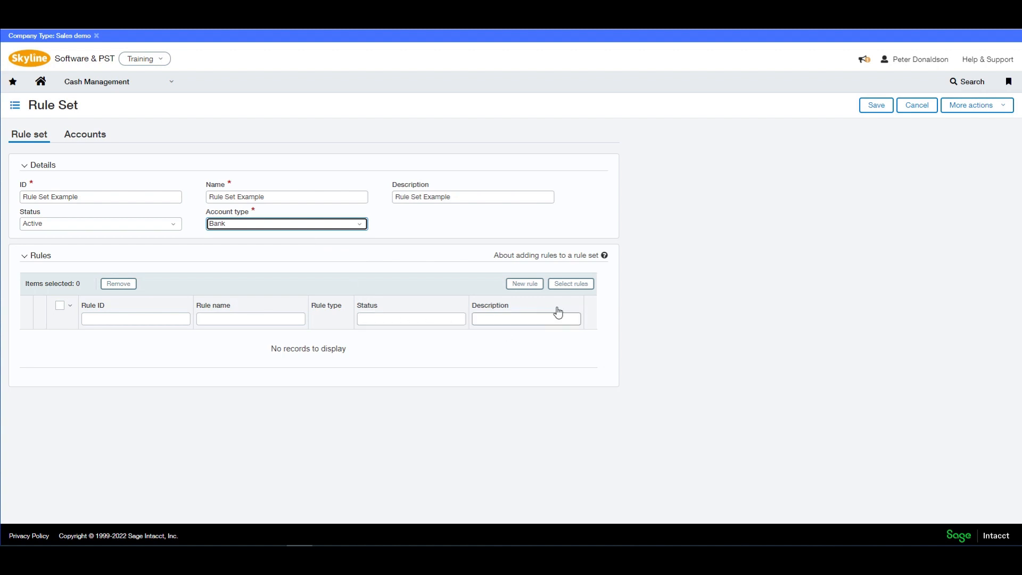
{"action": "left_click", "coordinate": [562, 287]}
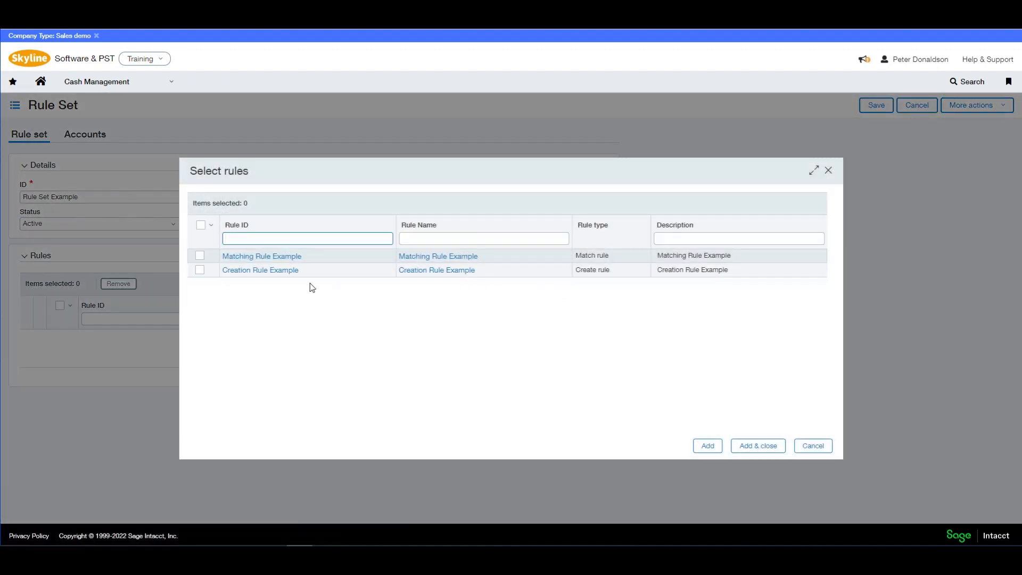
{"action": "left_click", "coordinate": [199, 270]}
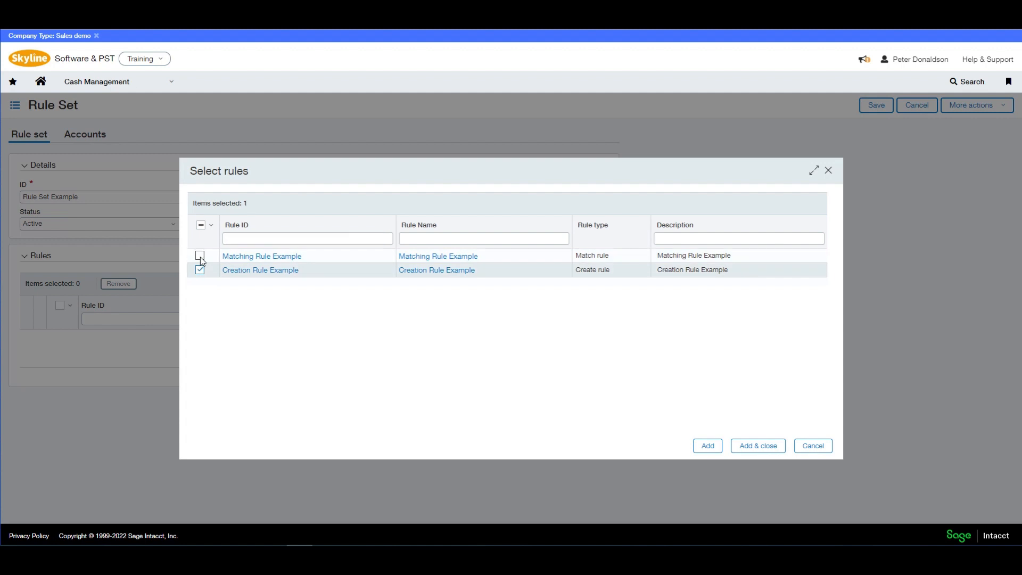
{"action": "left_click", "coordinate": [200, 256]}
{"action": "left_click", "coordinate": [751, 445]}
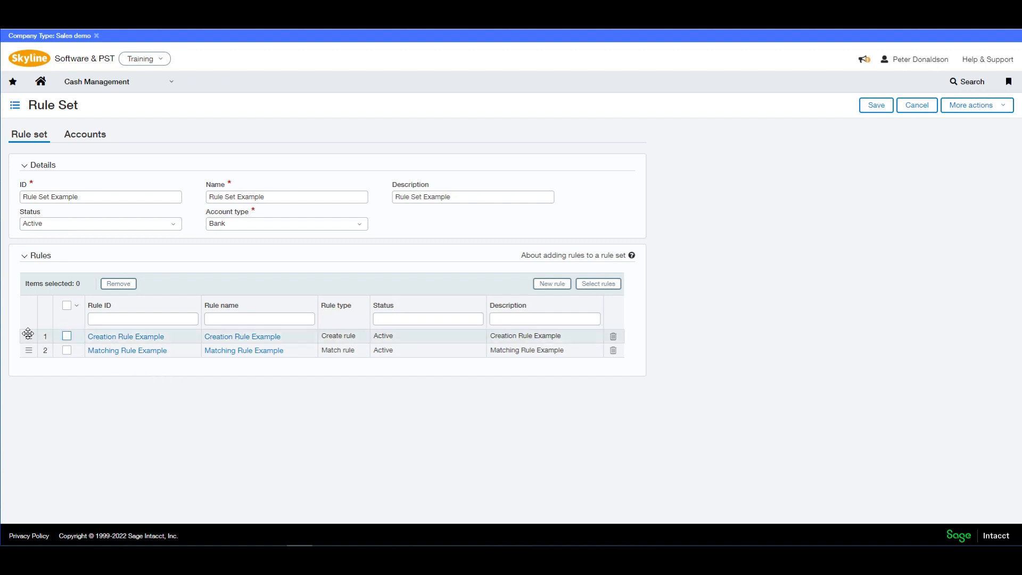
{"action": "left_click_drag", "start_coordinate": [29, 336], "coordinate": [28, 347]}
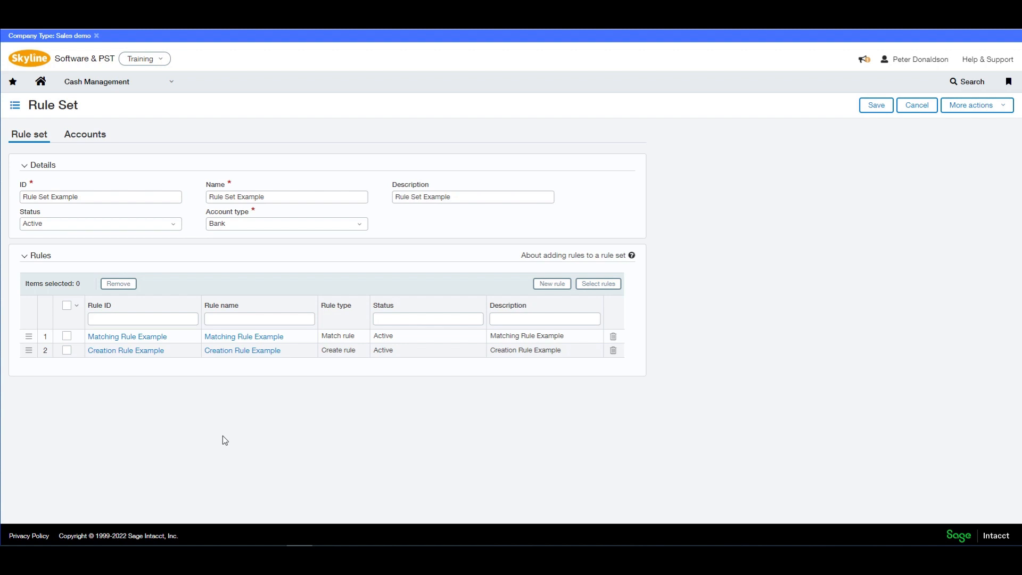
Step: Associate the bank account Current Account I with the rule set and save the rule set
{"action": "left_click", "coordinate": [97, 142]}
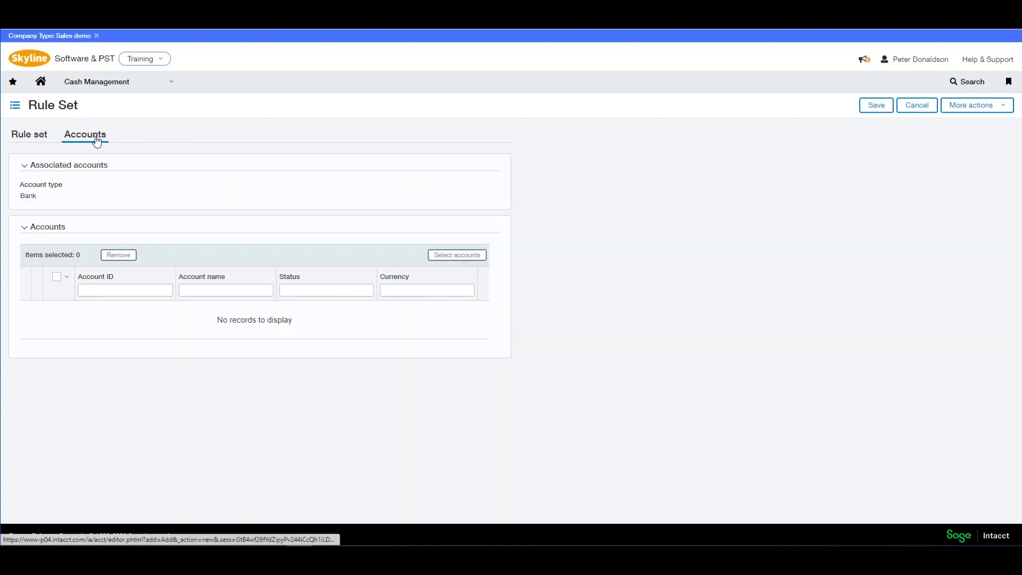
{"action": "left_click", "coordinate": [444, 261]}
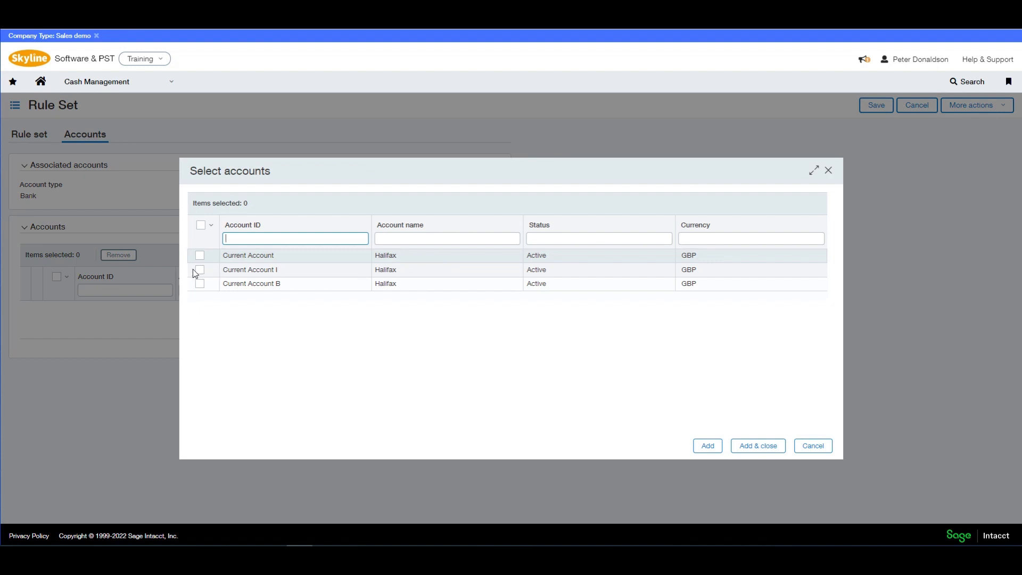
{"action": "left_click", "coordinate": [199, 269]}
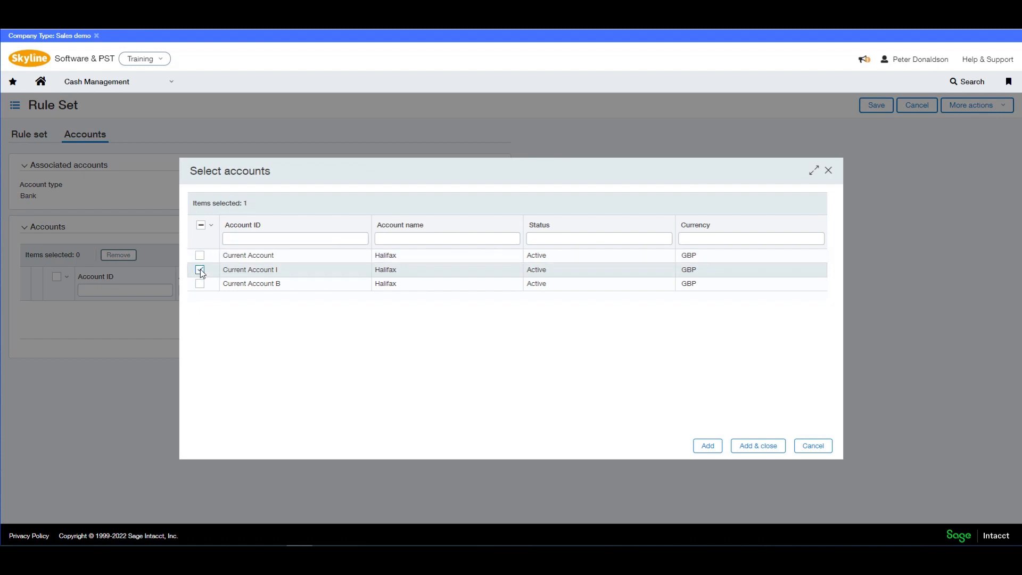
{"action": "left_click", "coordinate": [758, 447]}
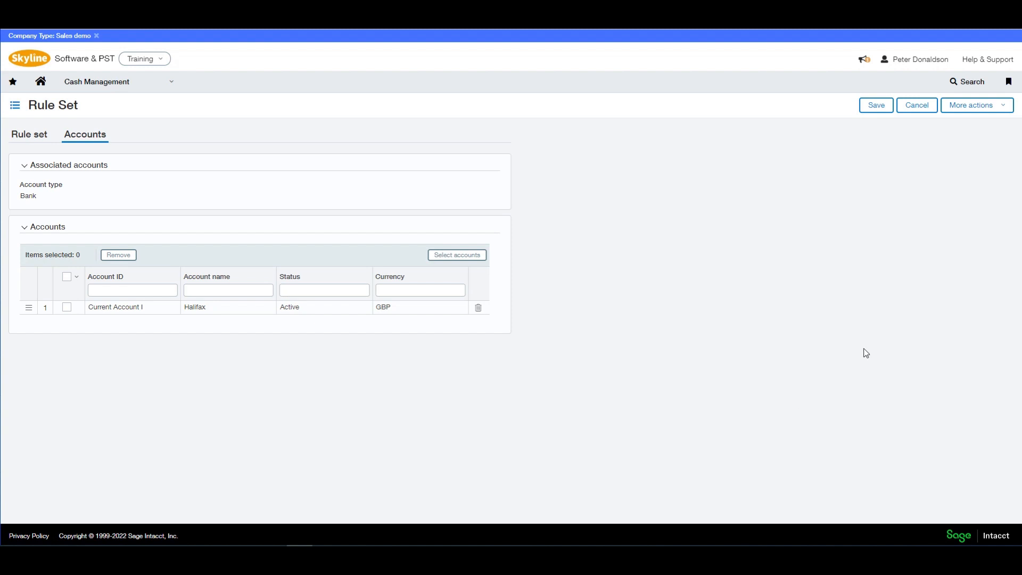
{"action": "left_click", "coordinate": [865, 107]}
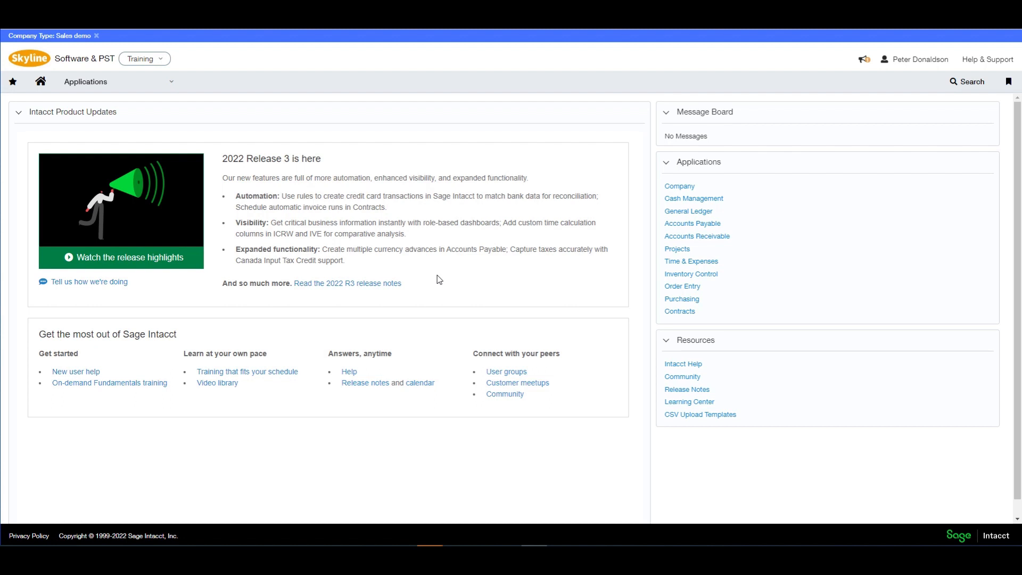
Step: Start a bank reconciliation for Current Account I--Halifax (GBP) and download the bank reconciliation transaction template from its file import
{"action": "left_click", "coordinate": [172, 83]}
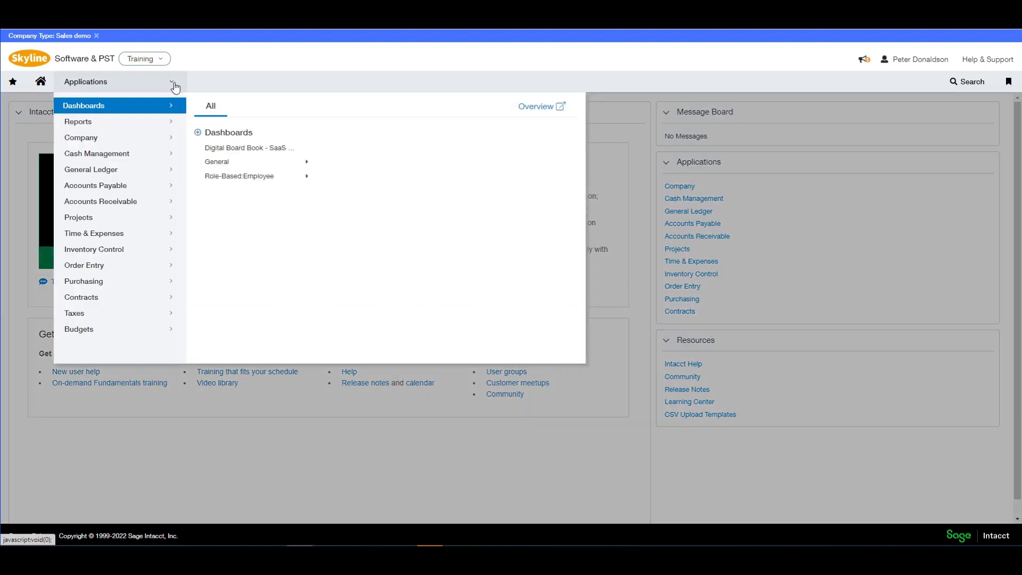
{"action": "mouse_move", "coordinate": [159, 153]}
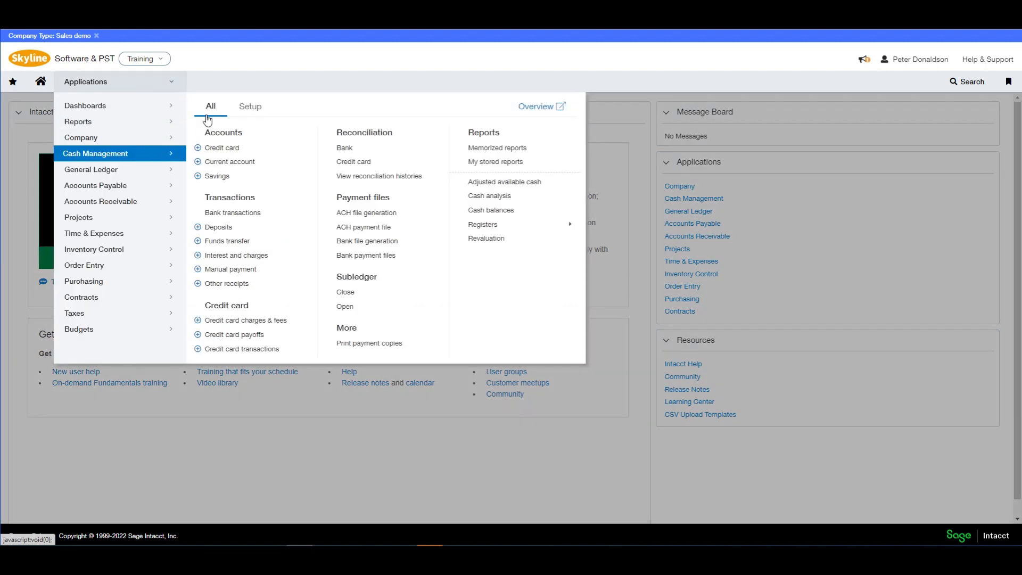
{"action": "left_click", "coordinate": [346, 148]}
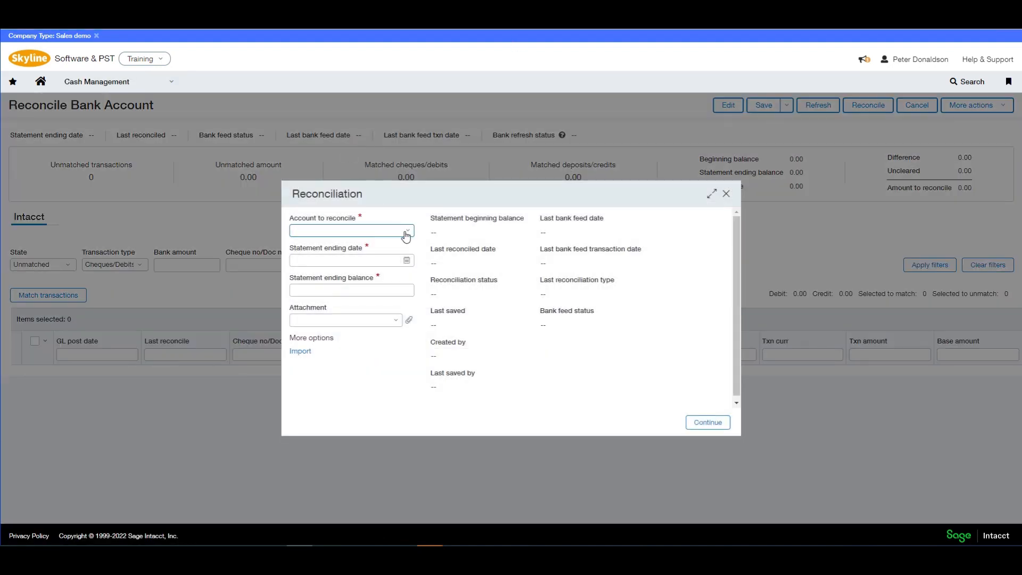
{"action": "left_click", "coordinate": [409, 232]}
{"action": "left_click", "coordinate": [375, 274]}
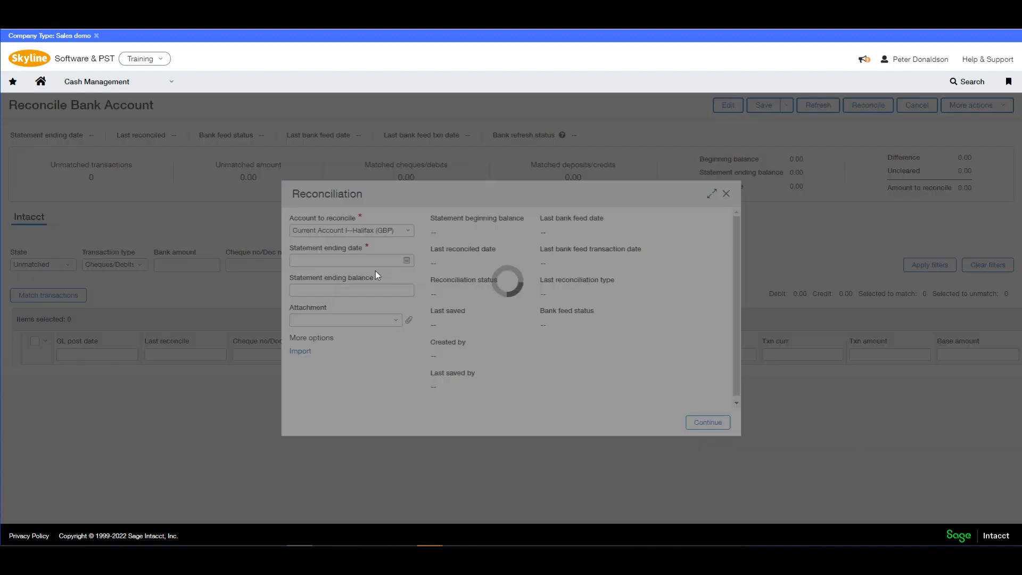
{"action": "left_click", "coordinate": [301, 392]}
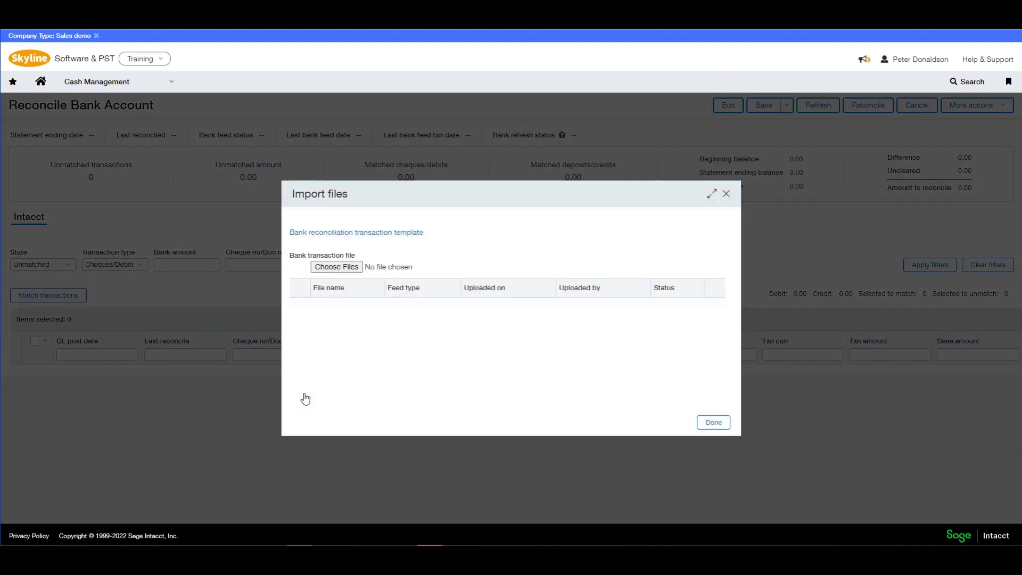
{"action": "left_click", "coordinate": [399, 234]}
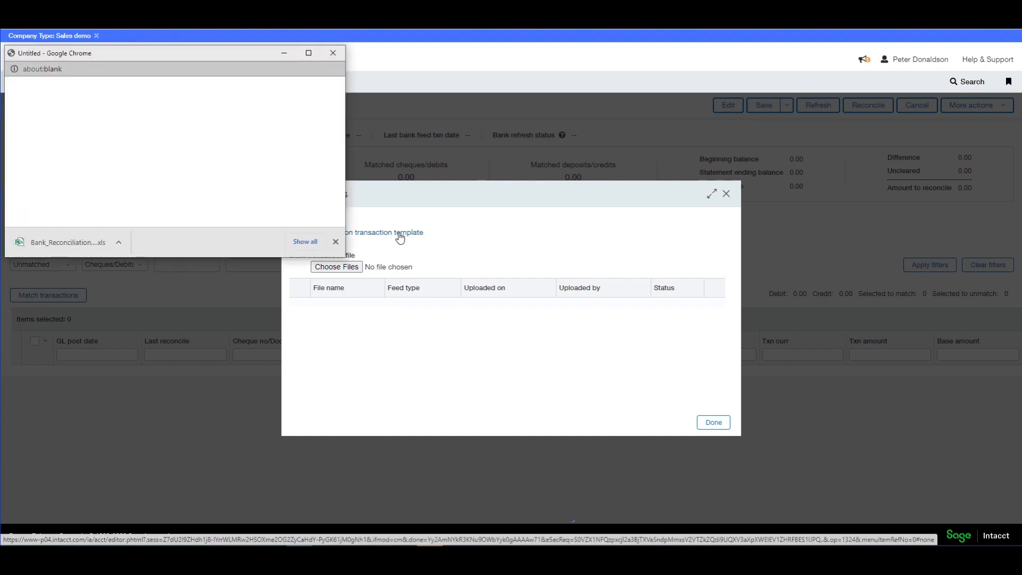
Step: Open the downloaded template in Excel, enter 38499.50 as the East Bay Regional Park deposit amount, and save it as Bank_Reconciliation.csv
{"action": "left_click", "coordinate": [75, 241]}
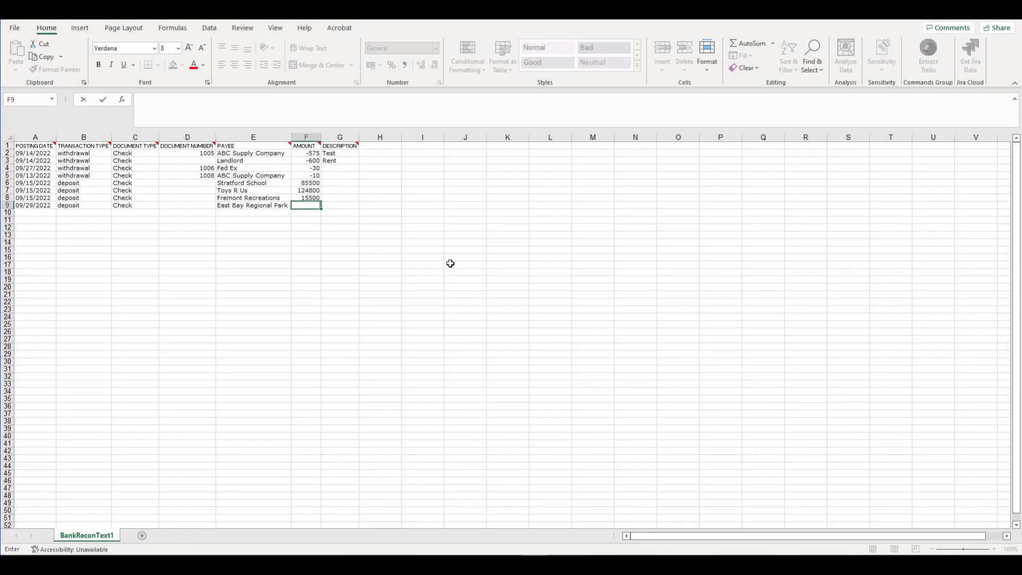
{"action": "type", "text": "499.50"}
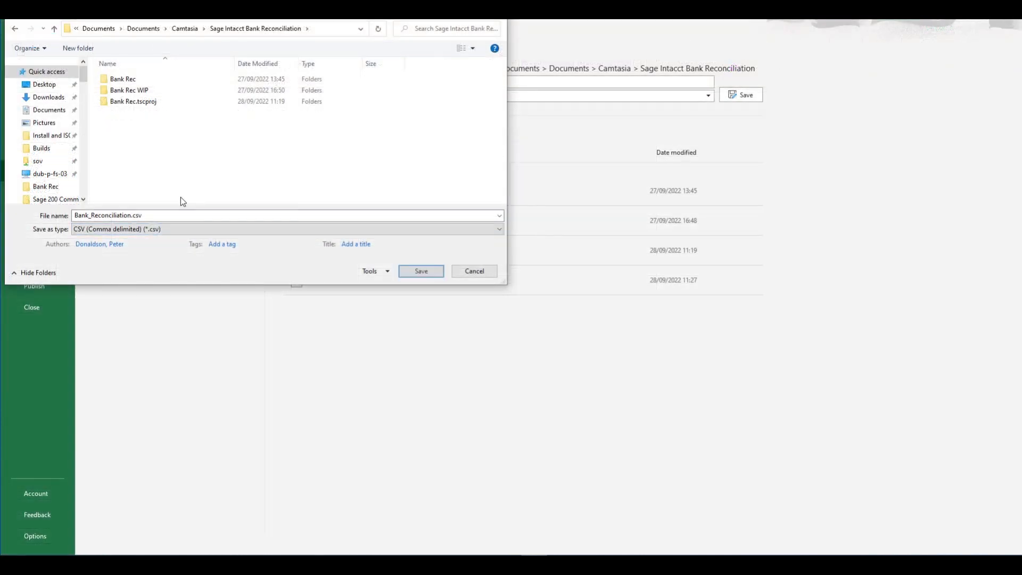
{"action": "left_click", "coordinate": [414, 272]}
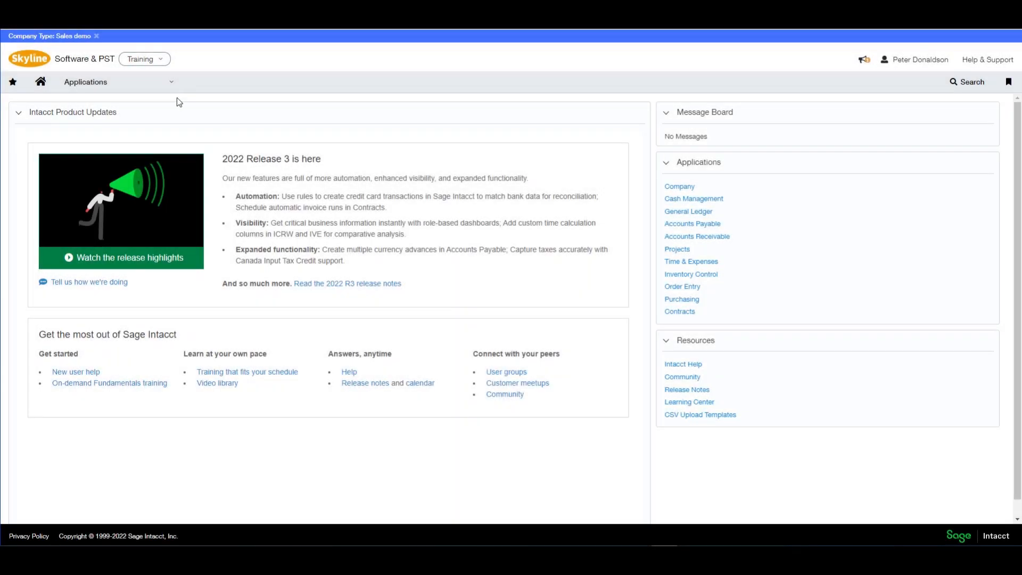
Step: Return to Sage Intacct's bank reconciliation for Current Account I--Halifax (GBP) and import the transaction file Bank_Reconciliation.csv
{"action": "left_click", "coordinate": [173, 85]}
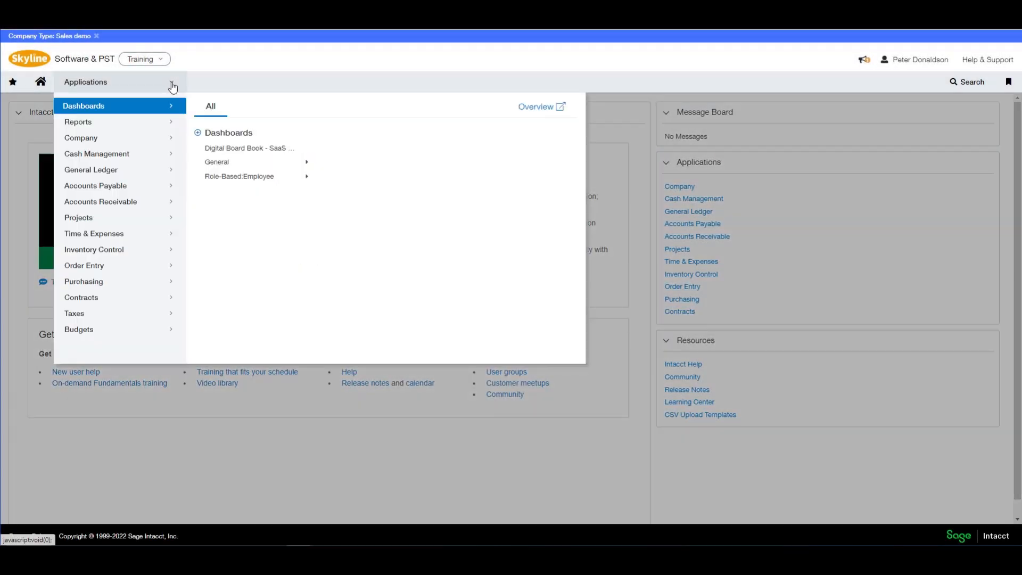
{"action": "mouse_move", "coordinate": [159, 154]}
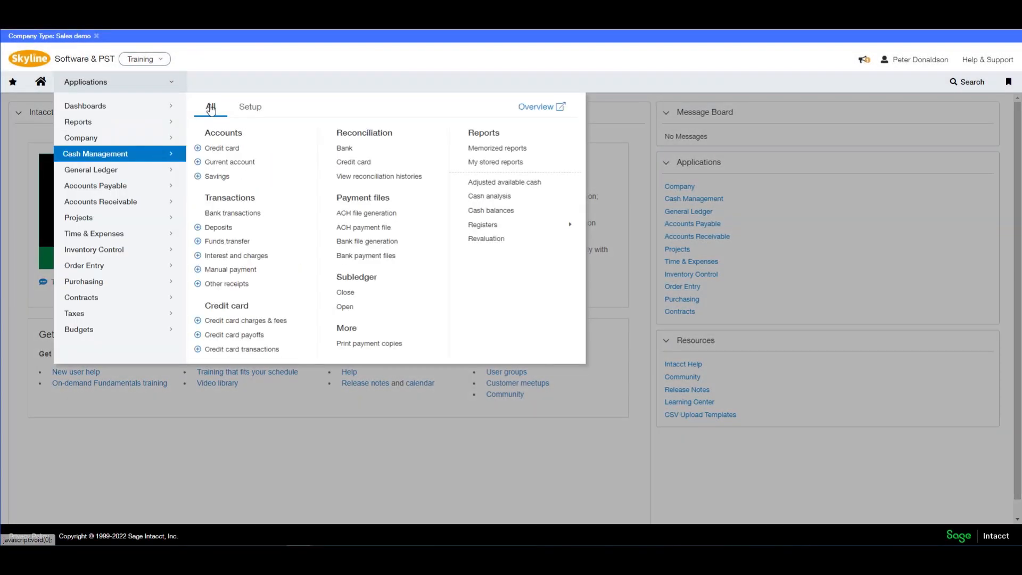
{"action": "left_click", "coordinate": [347, 153]}
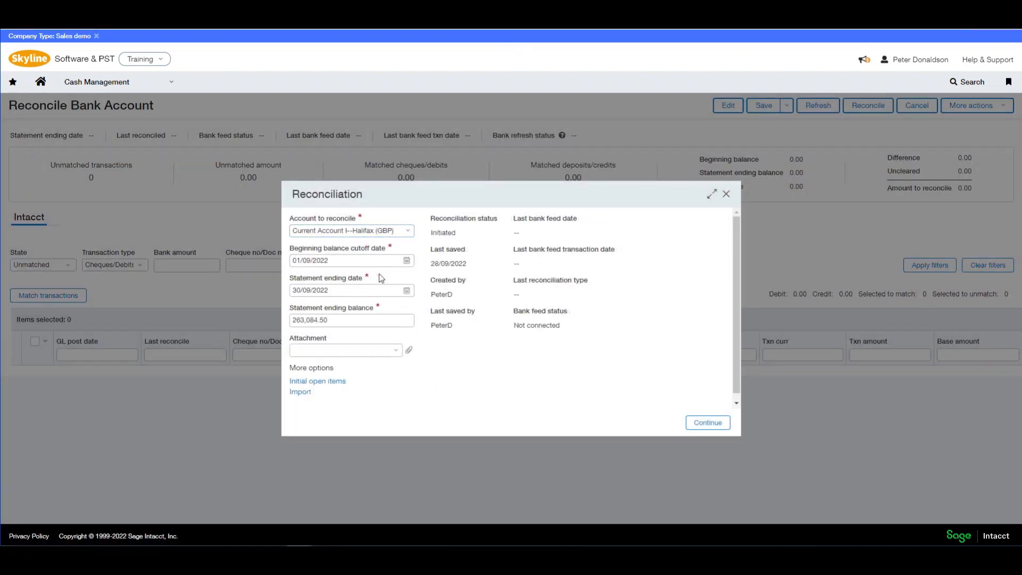
{"action": "left_click", "coordinate": [305, 392]}
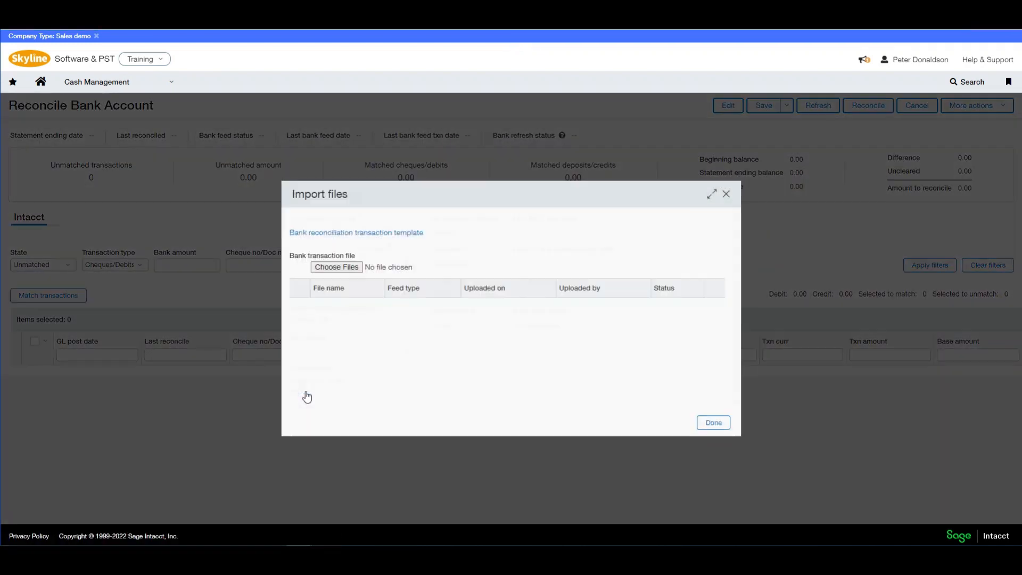
{"action": "left_click", "coordinate": [357, 267]}
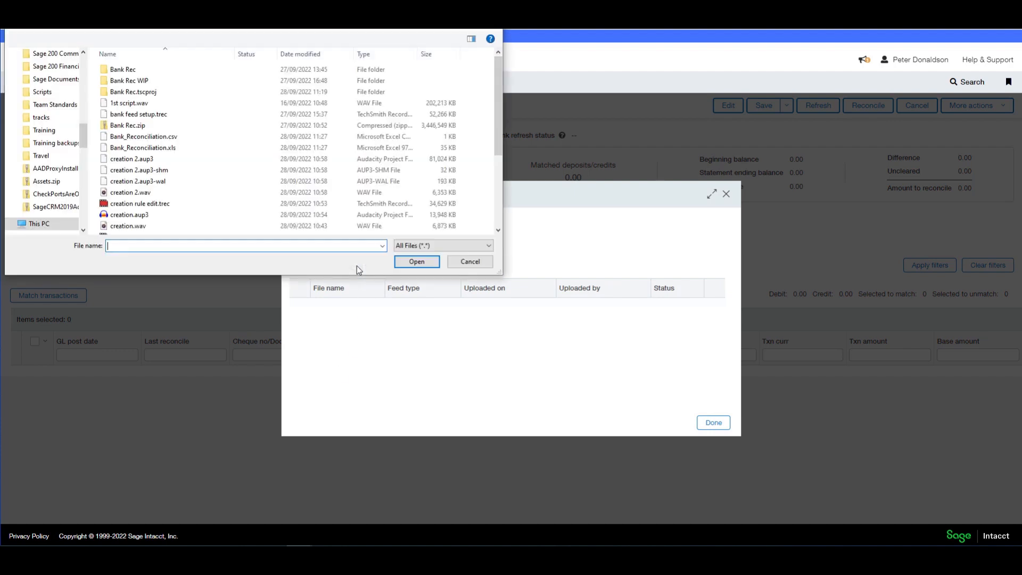
{"action": "left_click", "coordinate": [173, 136]}
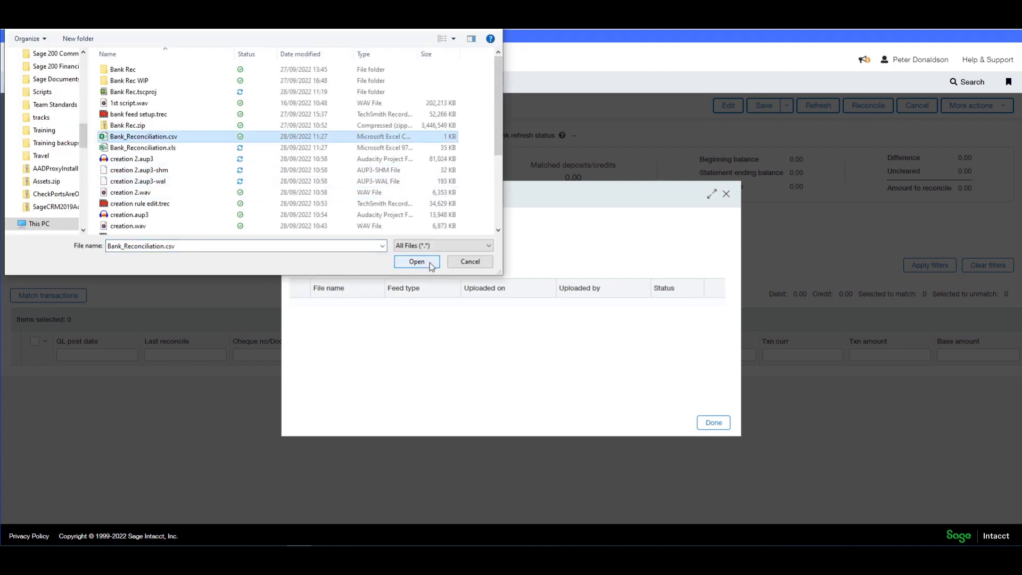
{"action": "left_click", "coordinate": [416, 261]}
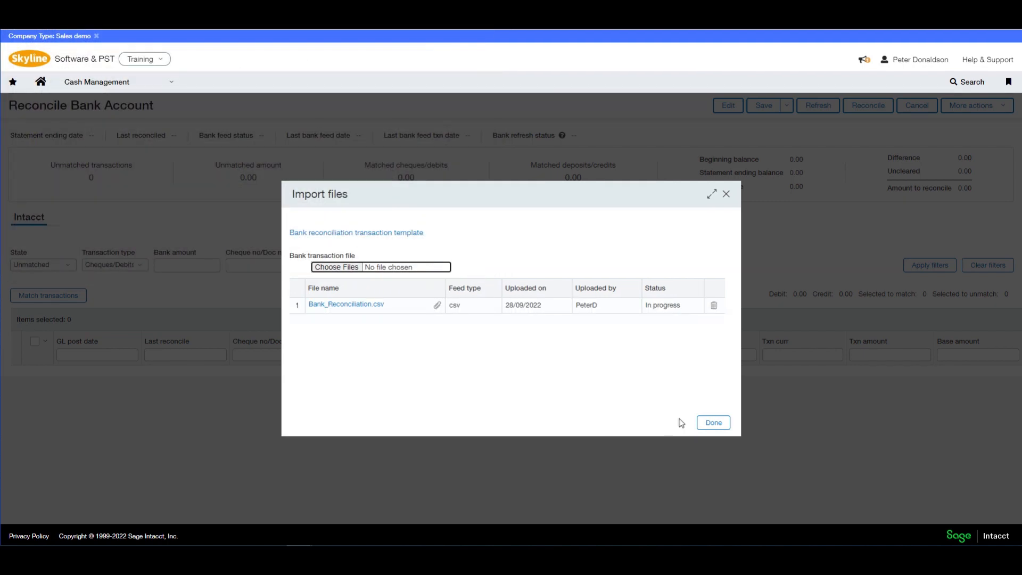
{"action": "left_click", "coordinate": [707, 423]}
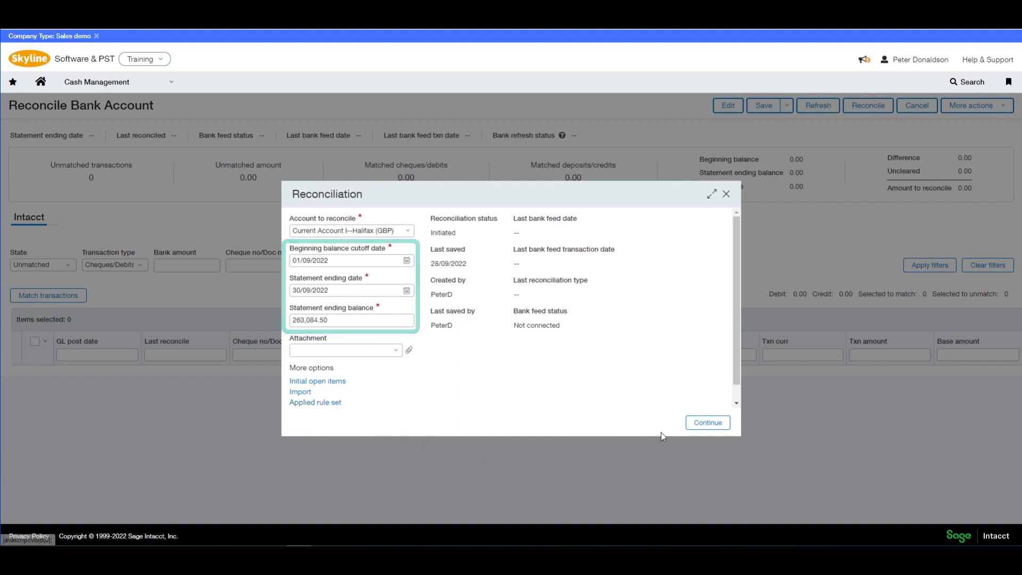
Step: Continue to the account's reconciliation and match the 600.00 Transaction Template Example journal entry among the Intacct transactions
{"action": "left_click", "coordinate": [706, 423]}
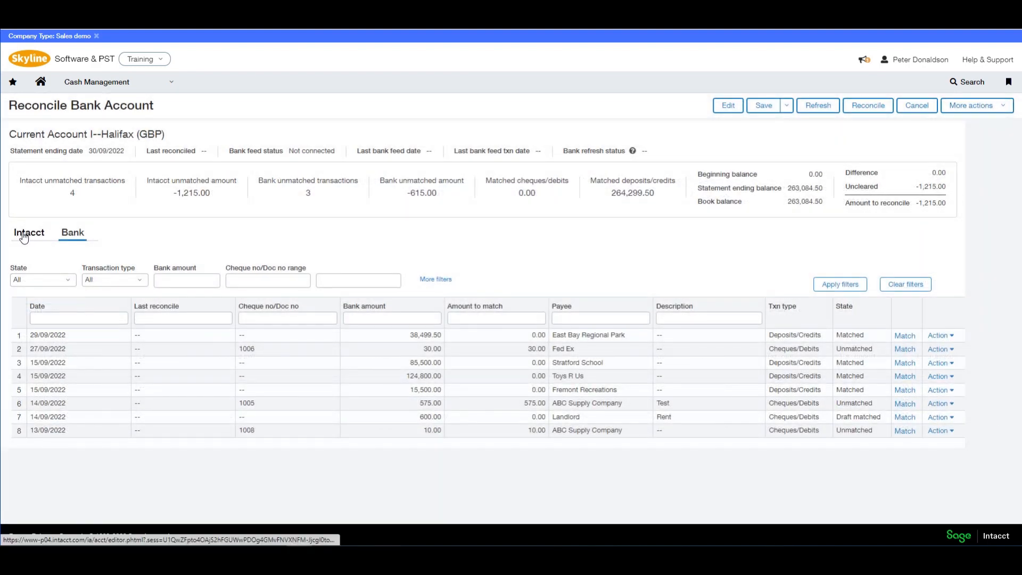
{"action": "left_click", "coordinate": [23, 237]}
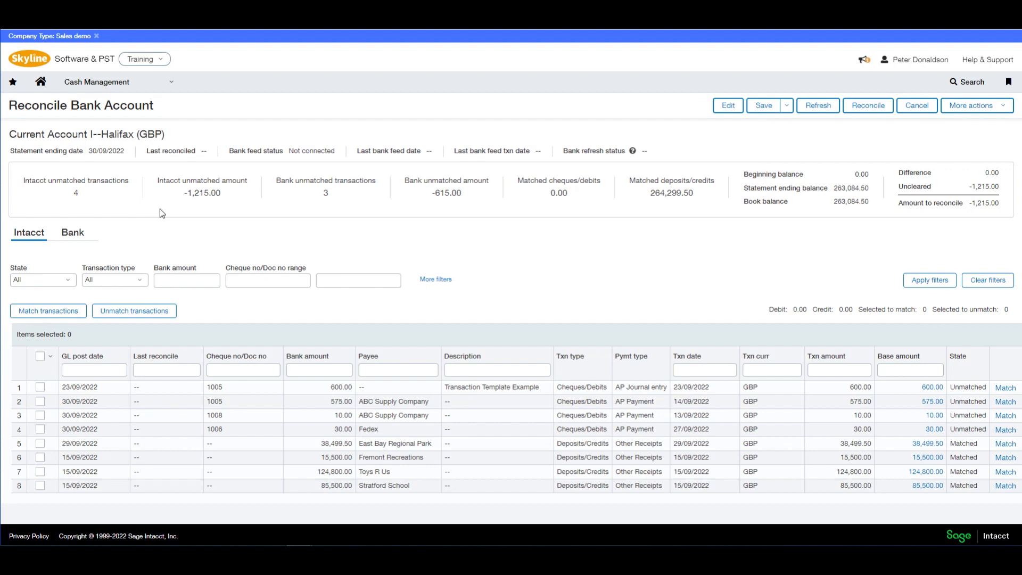
{"action": "left_click", "coordinate": [40, 388]}
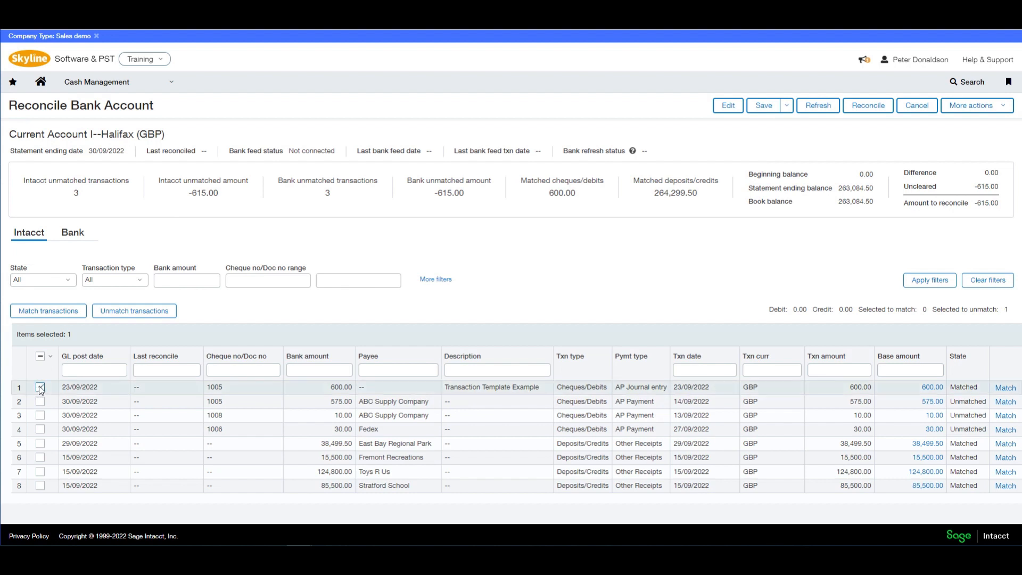
{"action": "left_click", "coordinate": [40, 388]}
Step: Match the 575.00 and 10.00 ABC Supply Company payments and the 30.00 Fedex payment, and reconcile the account
{"action": "left_click", "coordinate": [40, 401]}
{"action": "left_click", "coordinate": [41, 415]}
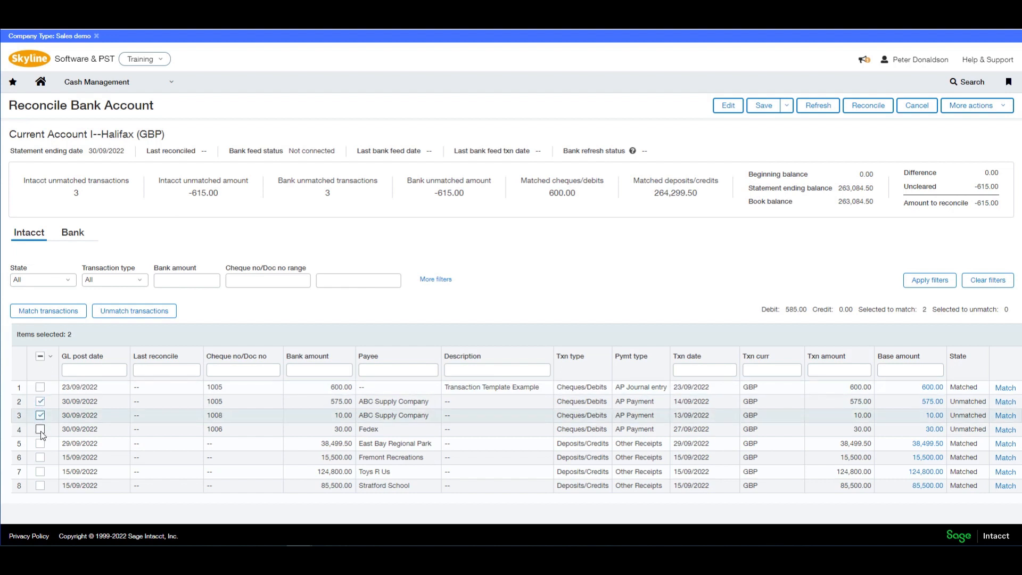
{"action": "left_click", "coordinate": [40, 429]}
{"action": "left_click", "coordinate": [47, 311]}
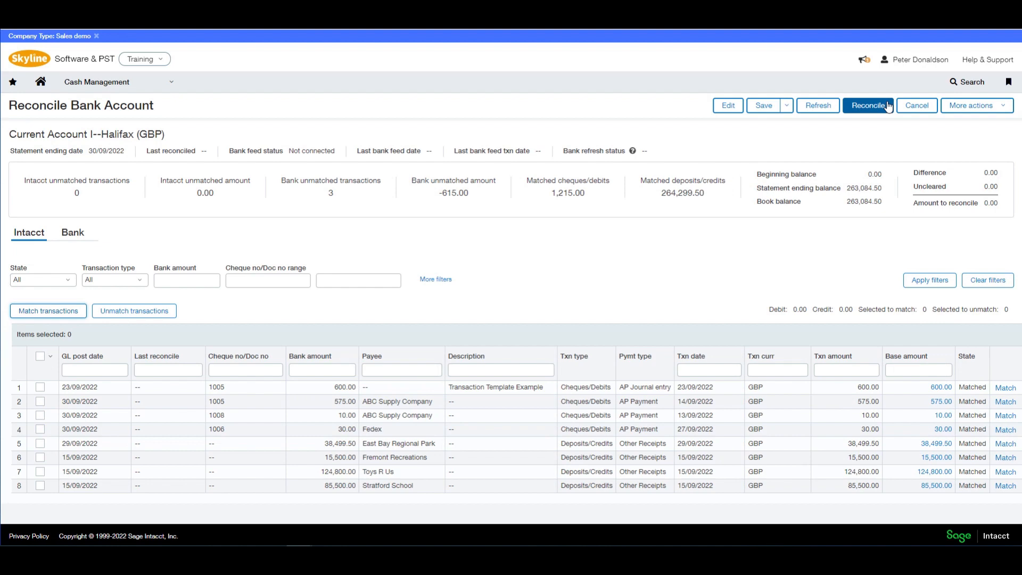
{"action": "left_click", "coordinate": [888, 105]}
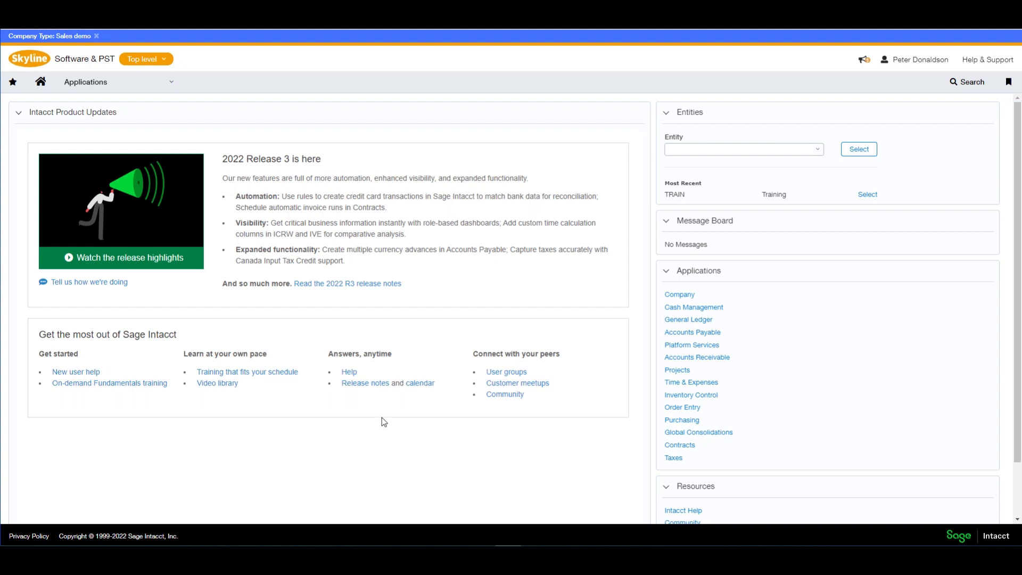
Step: Open the top-level company configuration to view the general company information
{"action": "left_click", "coordinate": [171, 82]}
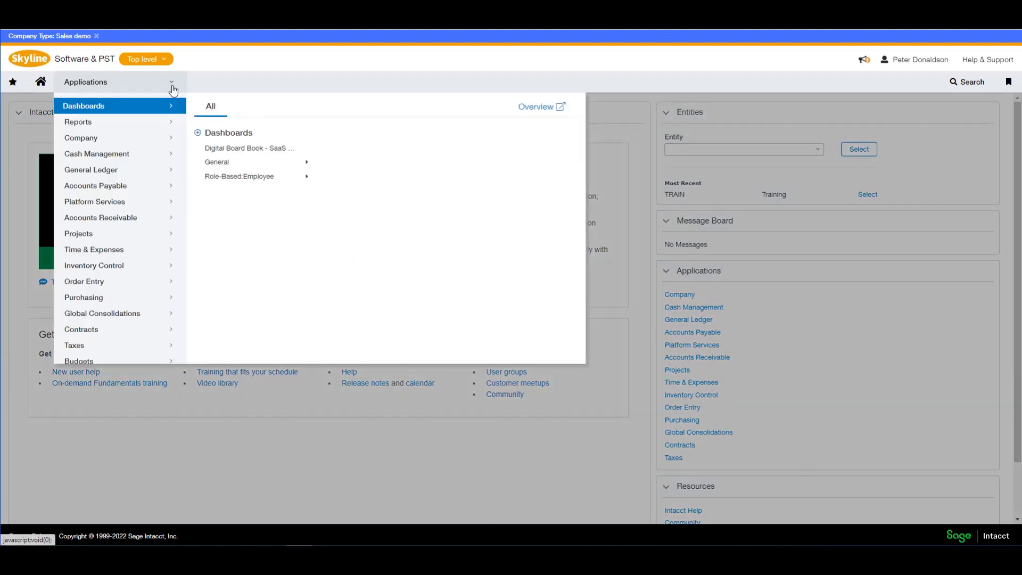
{"action": "left_click", "coordinate": [150, 141]}
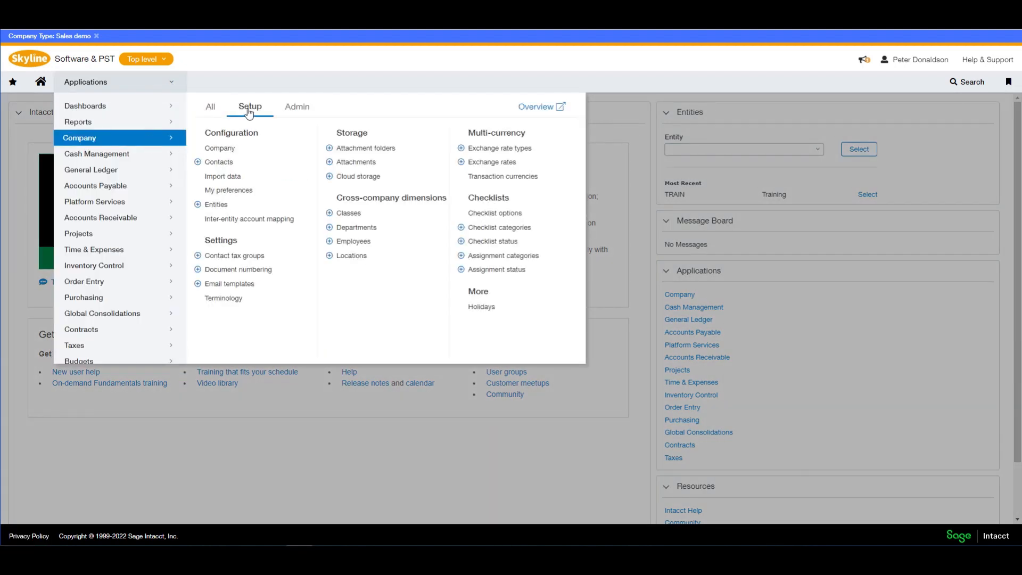
{"action": "left_click", "coordinate": [222, 149]}
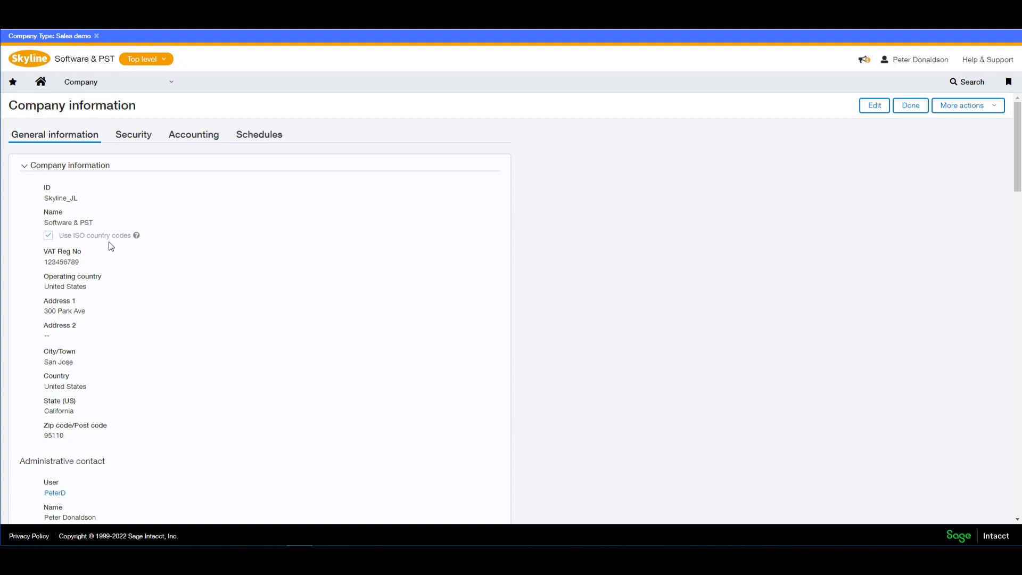
Step: Open the Sage Cloud Services configuration from the company subscriptions and review its bank feeds functionality, subscribed entities and accounts
{"action": "left_click", "coordinate": [171, 89]}
{"action": "left_click", "coordinate": [303, 107]}
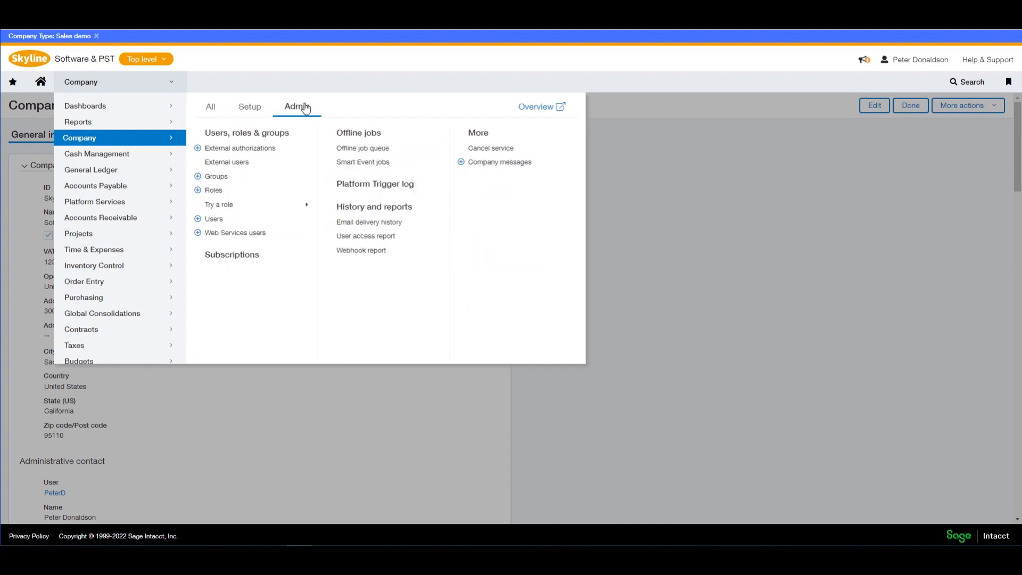
{"action": "left_click", "coordinate": [221, 258]}
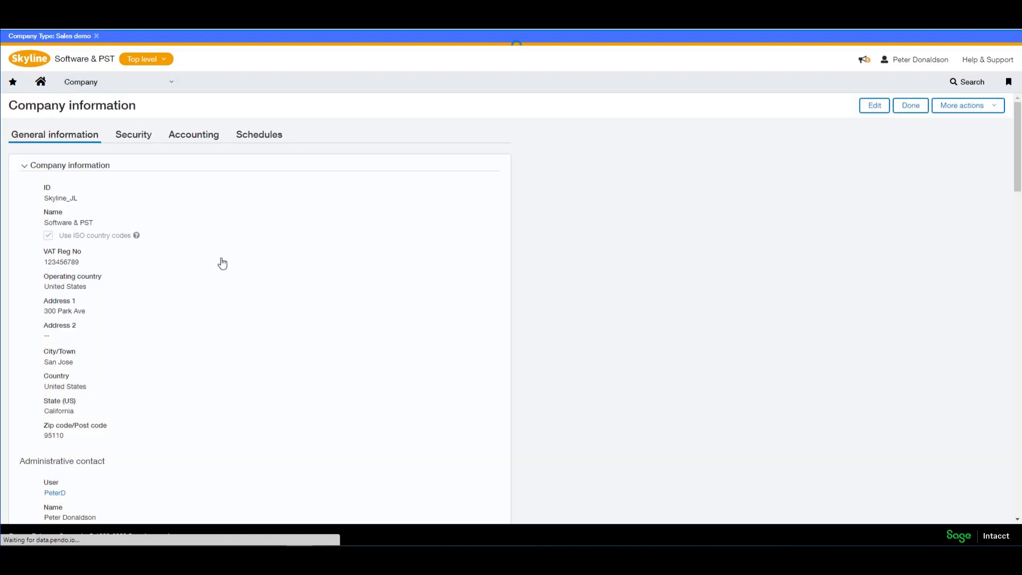
{"action": "scroll", "coordinate": [257, 332], "scroll_direction": "down", "scroll_amount": 10}
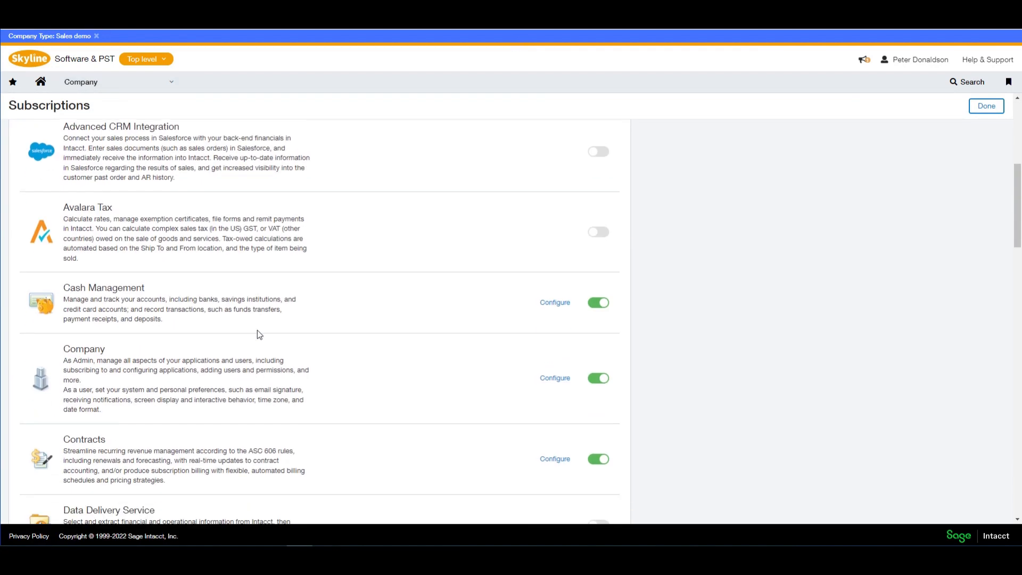
{"action": "scroll", "coordinate": [258, 332], "scroll_direction": "down", "scroll_amount": 12}
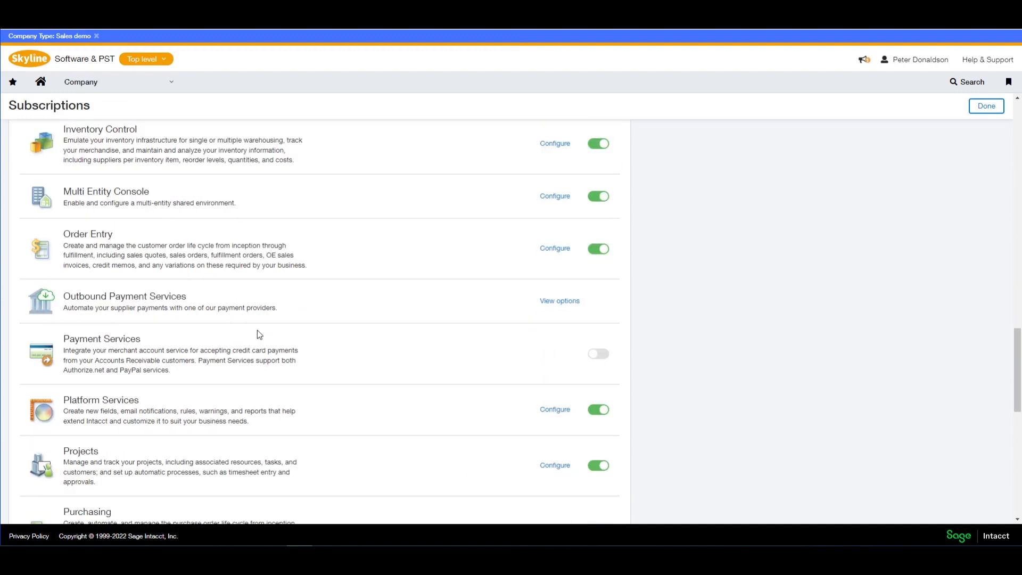
{"action": "scroll", "coordinate": [257, 332], "scroll_direction": "down", "scroll_amount": 5}
{"action": "scroll", "coordinate": [257, 332], "scroll_direction": "up", "scroll_amount": 3}
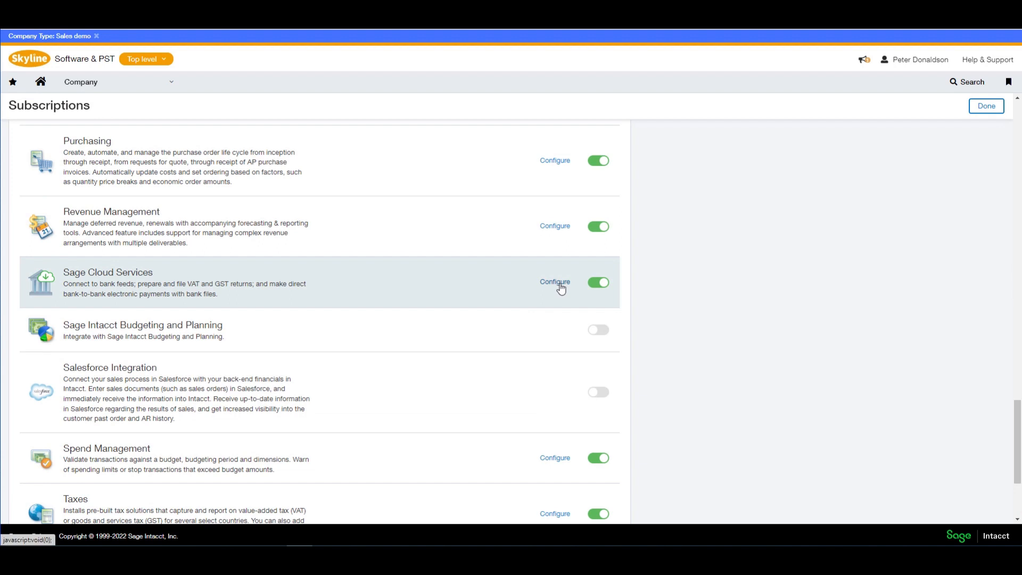
{"action": "left_click", "coordinate": [561, 288]}
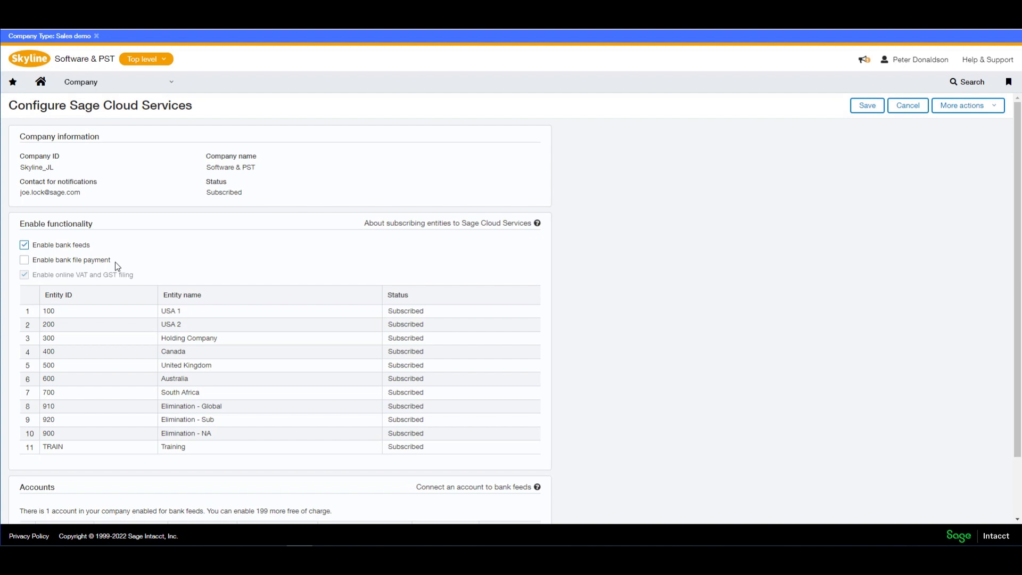
{"action": "scroll", "coordinate": [115, 262], "scroll_direction": "down", "scroll_amount": 2}
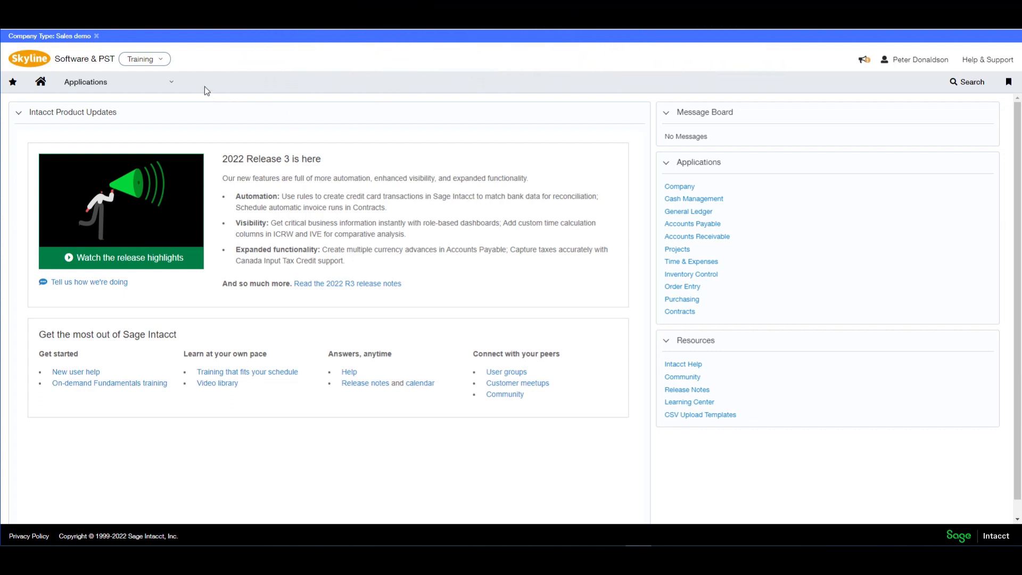
Step: In the Training entity's current accounts, open Current Account B for editing and show its Banking cloud settings
{"action": "left_click", "coordinate": [168, 81]}
{"action": "left_click", "coordinate": [159, 156]}
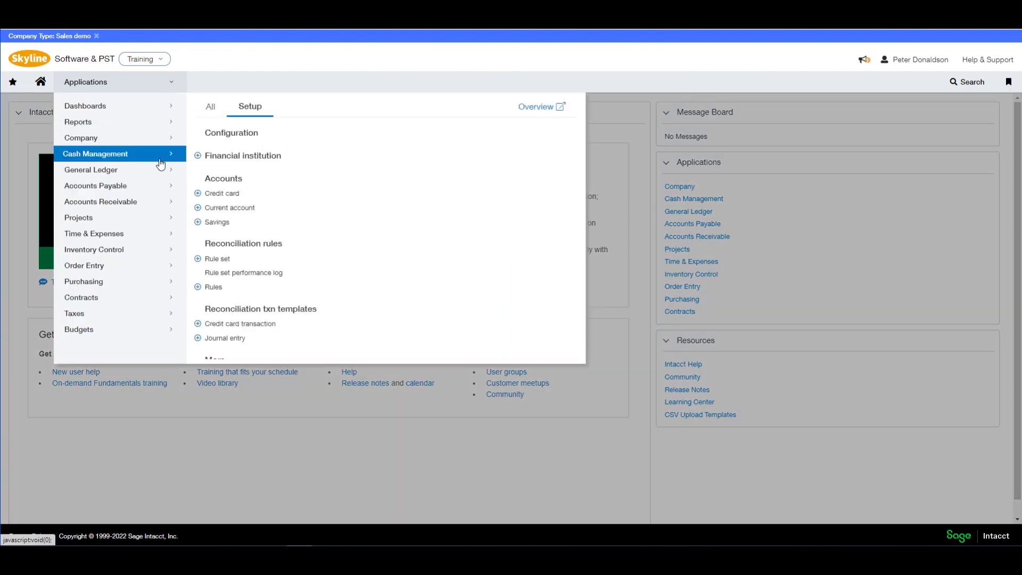
{"action": "left_click", "coordinate": [235, 209]}
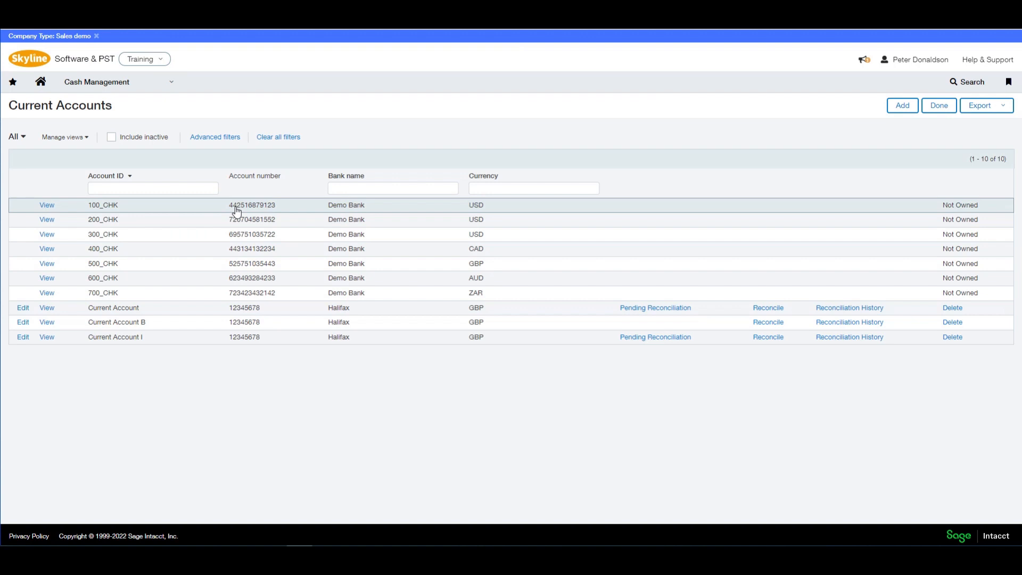
{"action": "left_click", "coordinate": [22, 324]}
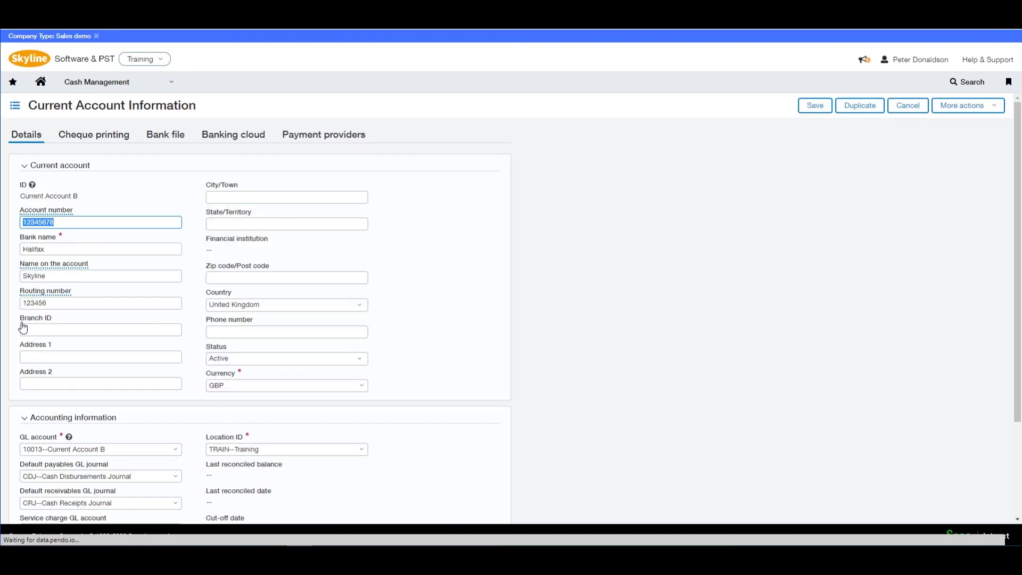
{"action": "left_click", "coordinate": [245, 139]}
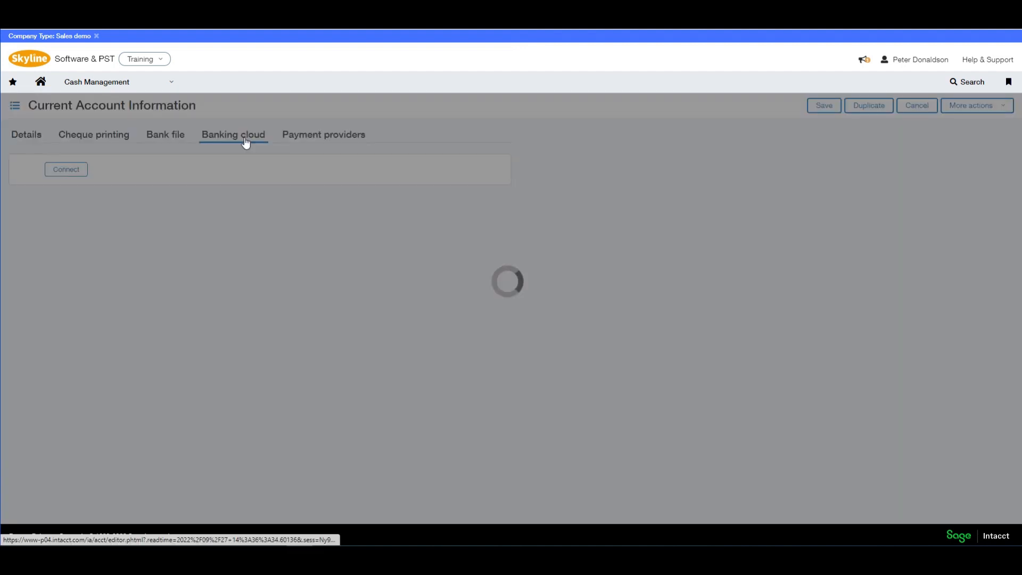
Step: Connect Current Account B to Sage Demo Bank, choose the transaction download start date, and finish and confirm the connection
{"action": "left_click", "coordinate": [67, 172]}
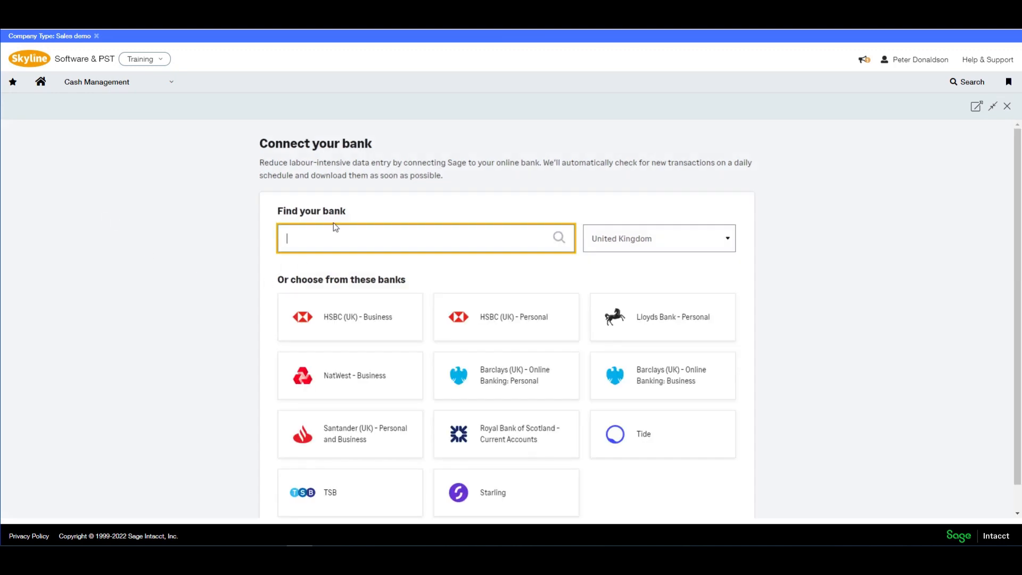
{"action": "type", "text": "sage"}
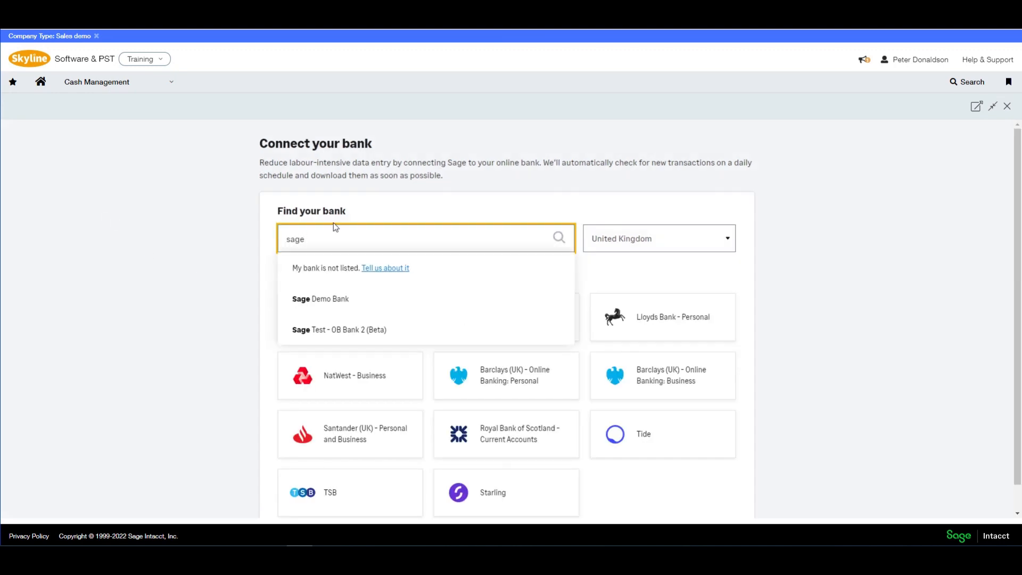
{"action": "left_click", "coordinate": [329, 300]}
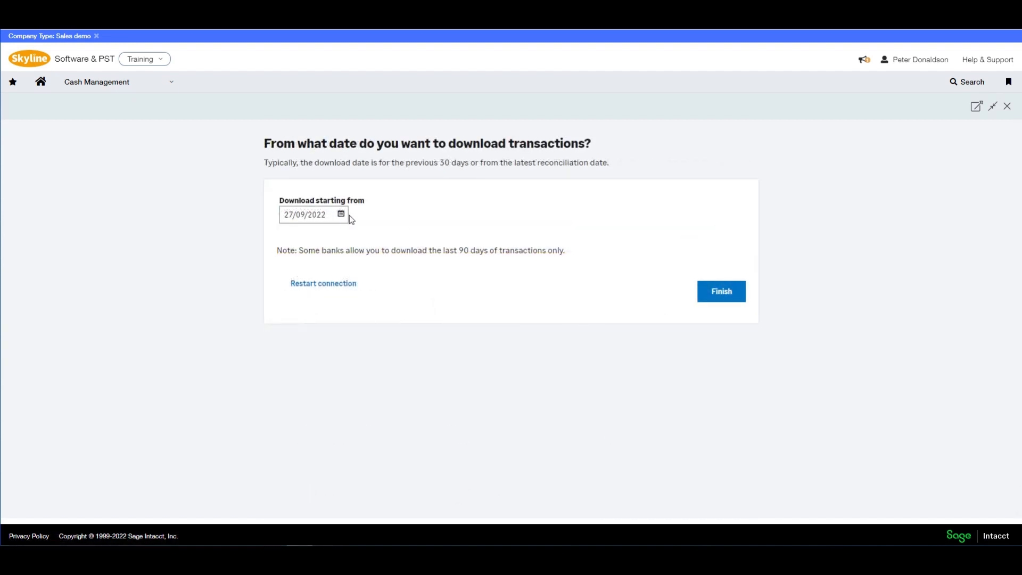
{"action": "left_click", "coordinate": [344, 215]}
{"action": "left_click", "coordinate": [380, 272]}
{"action": "left_click", "coordinate": [729, 301]}
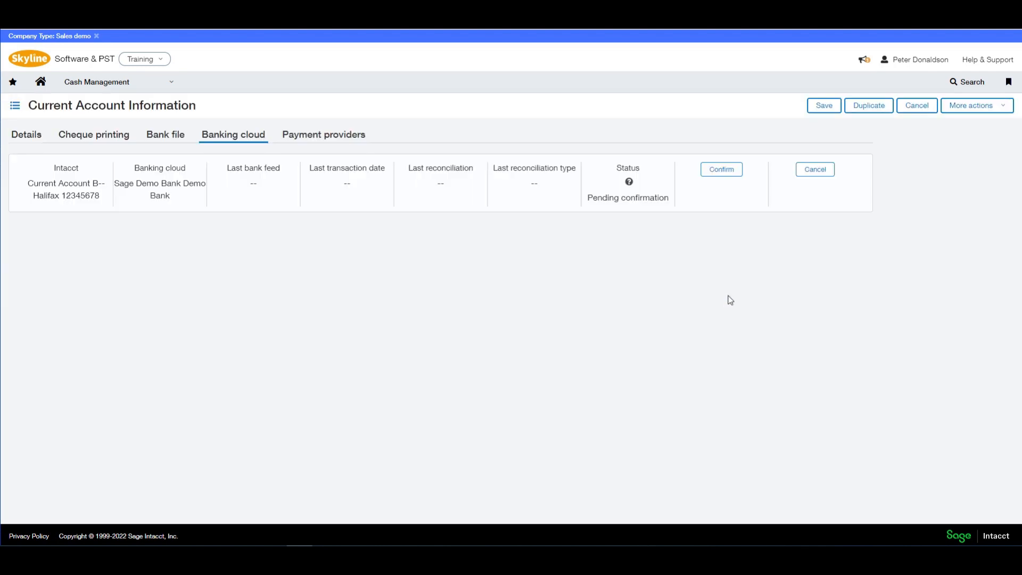
{"action": "left_click", "coordinate": [730, 171]}
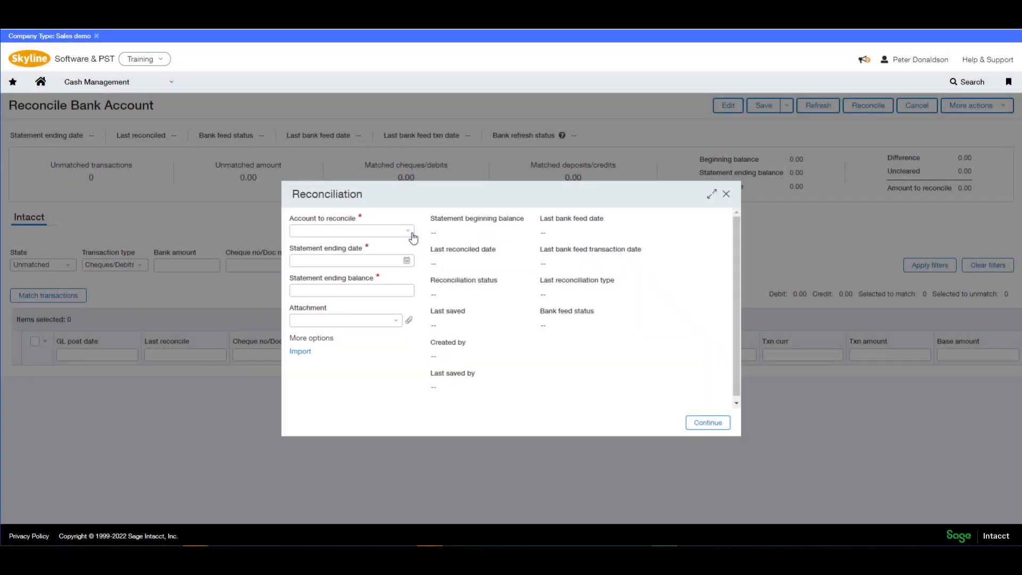
Step: Set up a reconciliation for Current Account B--Halifax (GBP) with cutoff date 01/09/2022, statement ending date 02/09/2022 and ending balance 617.68
{"action": "left_click", "coordinate": [411, 232]}
{"action": "left_click", "coordinate": [374, 259]}
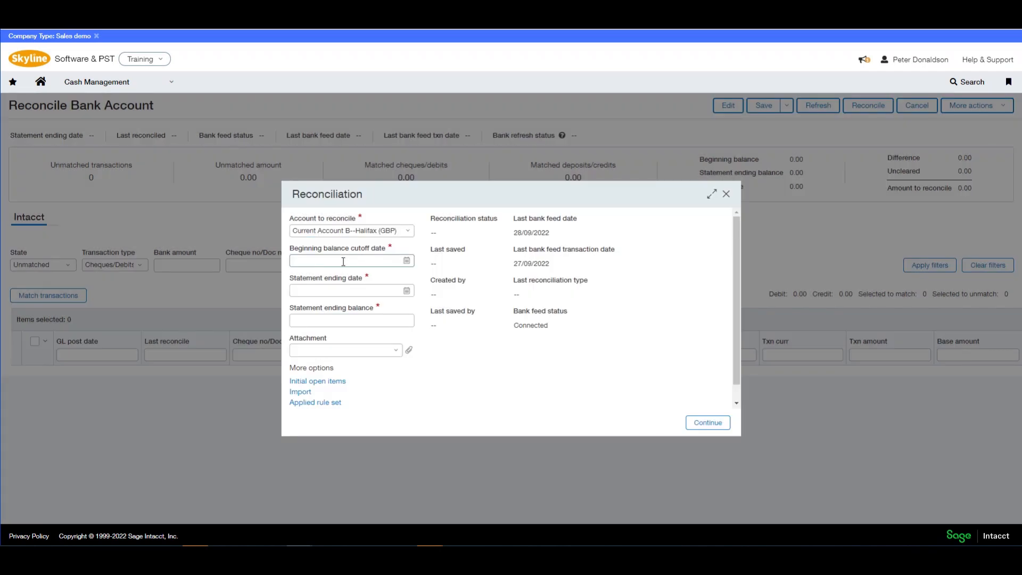
{"action": "left_click", "coordinate": [406, 260]}
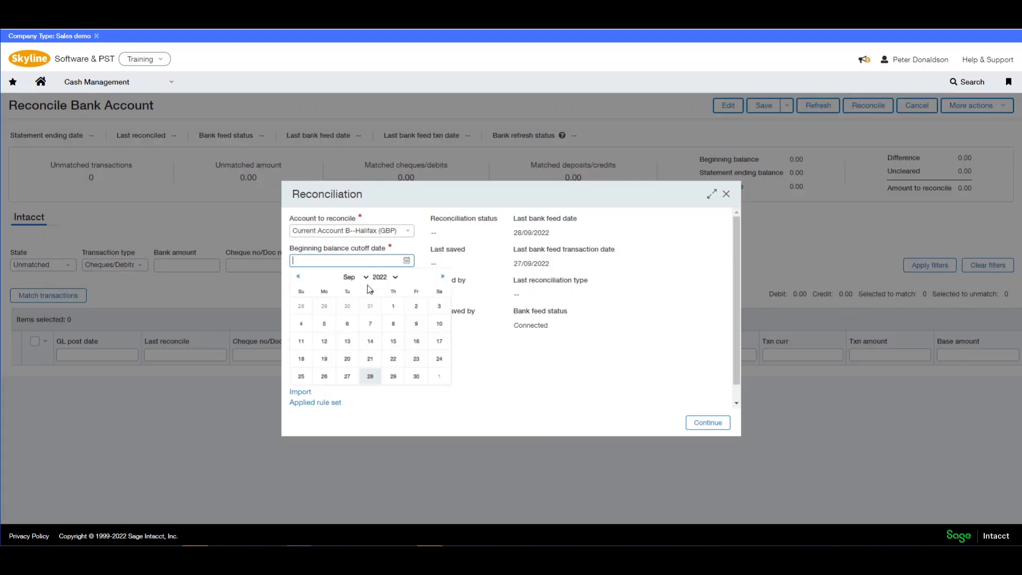
{"action": "left_click", "coordinate": [393, 306]}
{"action": "left_click", "coordinate": [411, 294]}
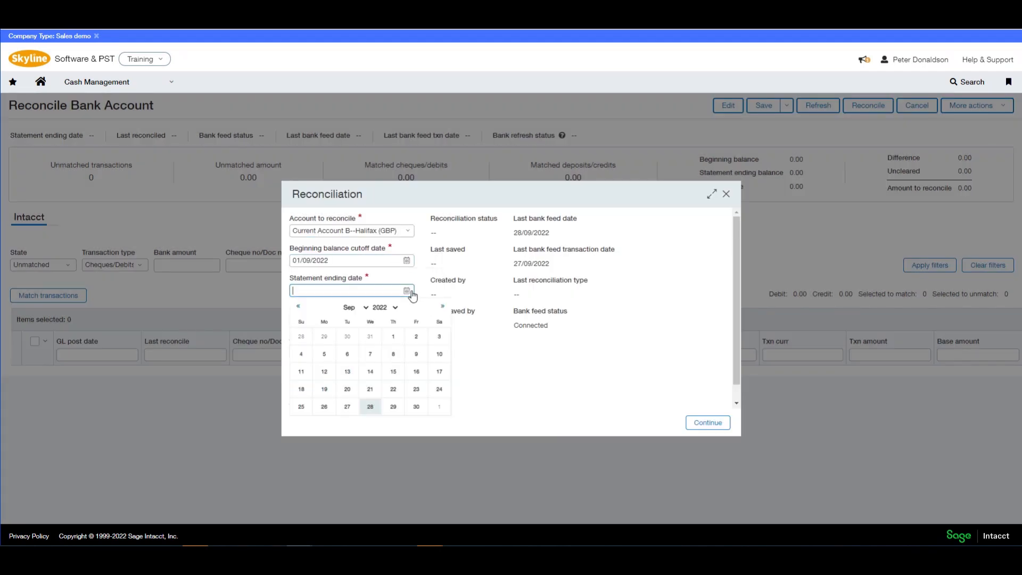
{"action": "left_click", "coordinate": [417, 336]}
{"action": "left_click", "coordinate": [359, 322]}
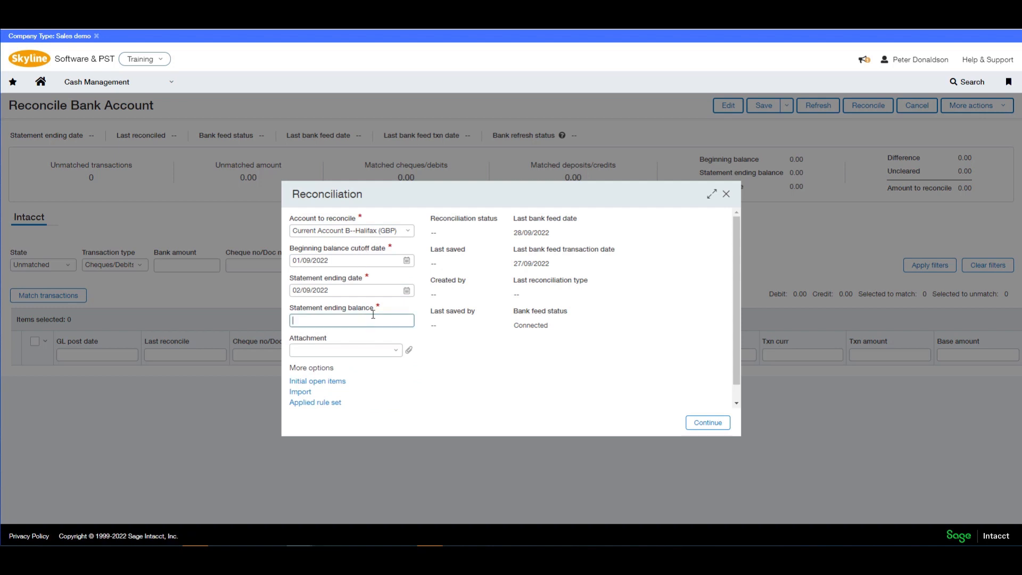
{"action": "type", "text": "617.68"}
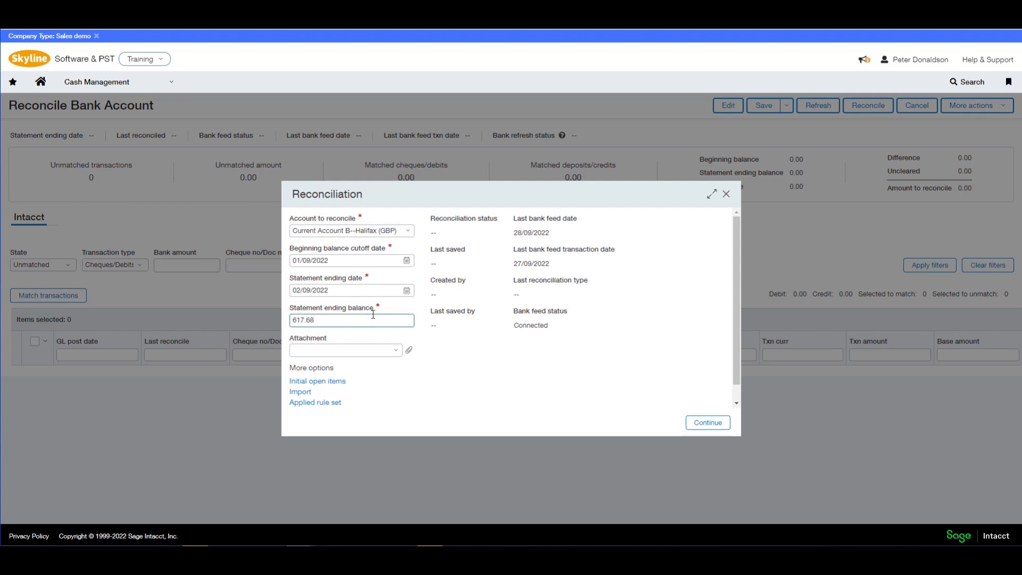